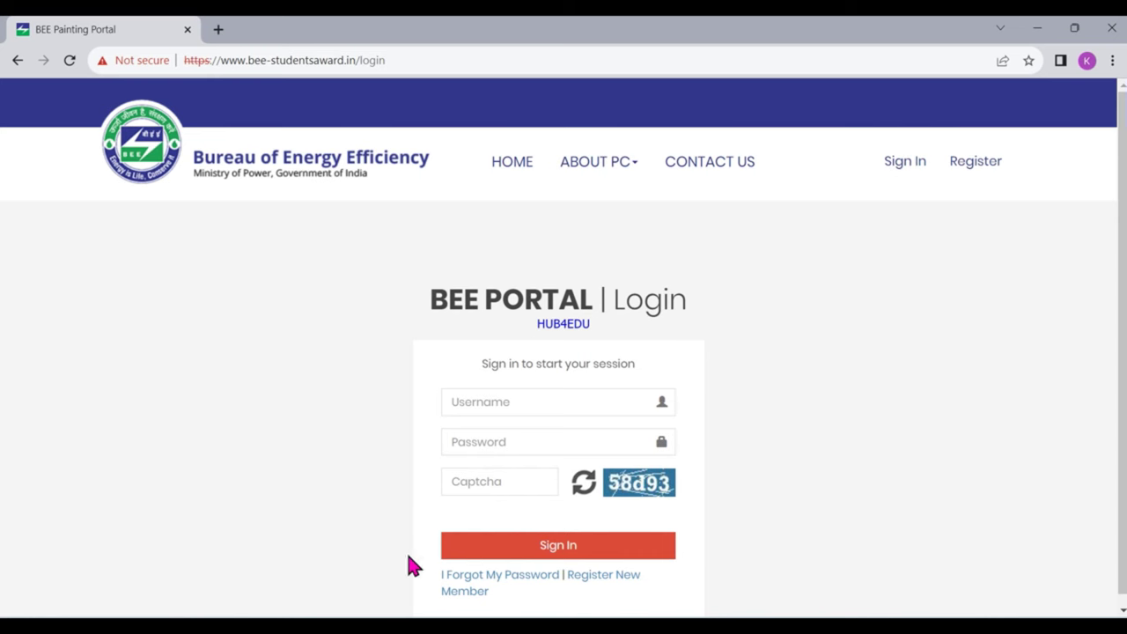
# Follow the 'I Forgot My Password' link on the login page to reach the Forget Password form
pyautogui.click(522, 579)
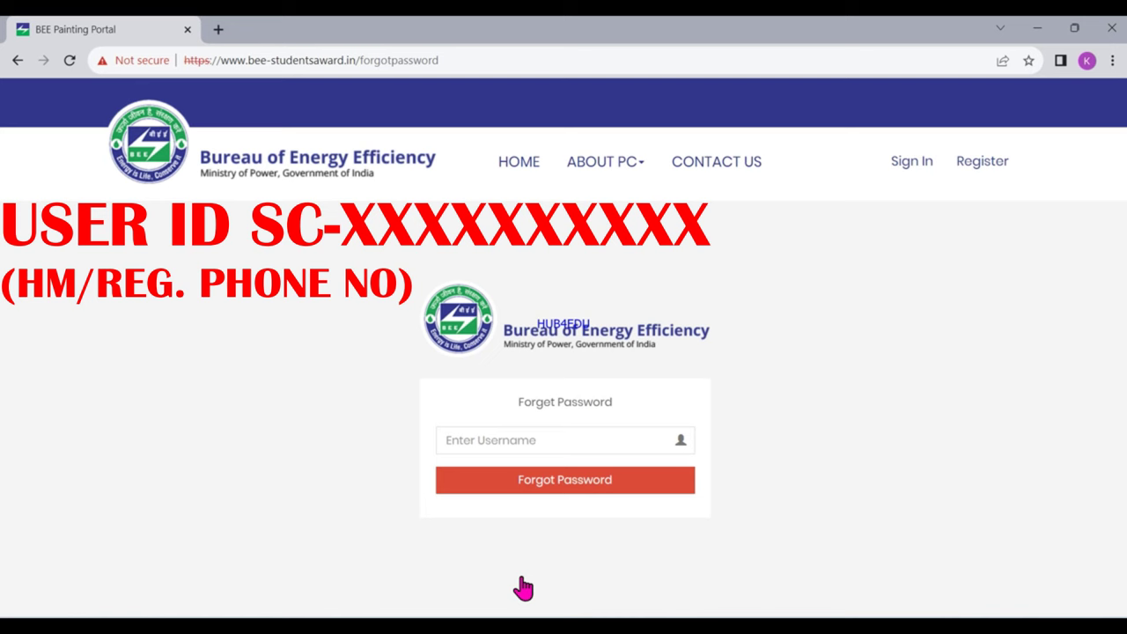
# Enter the school's SC- user ID and request a new default password by email
pyautogui.click(467, 443)
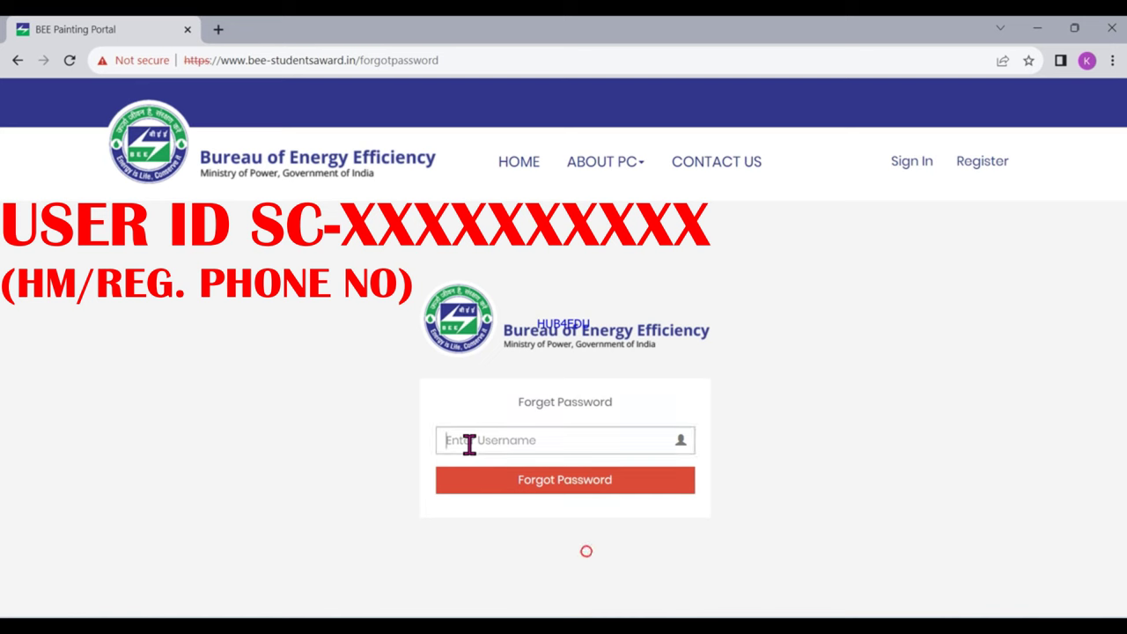
pyautogui.write('SC')
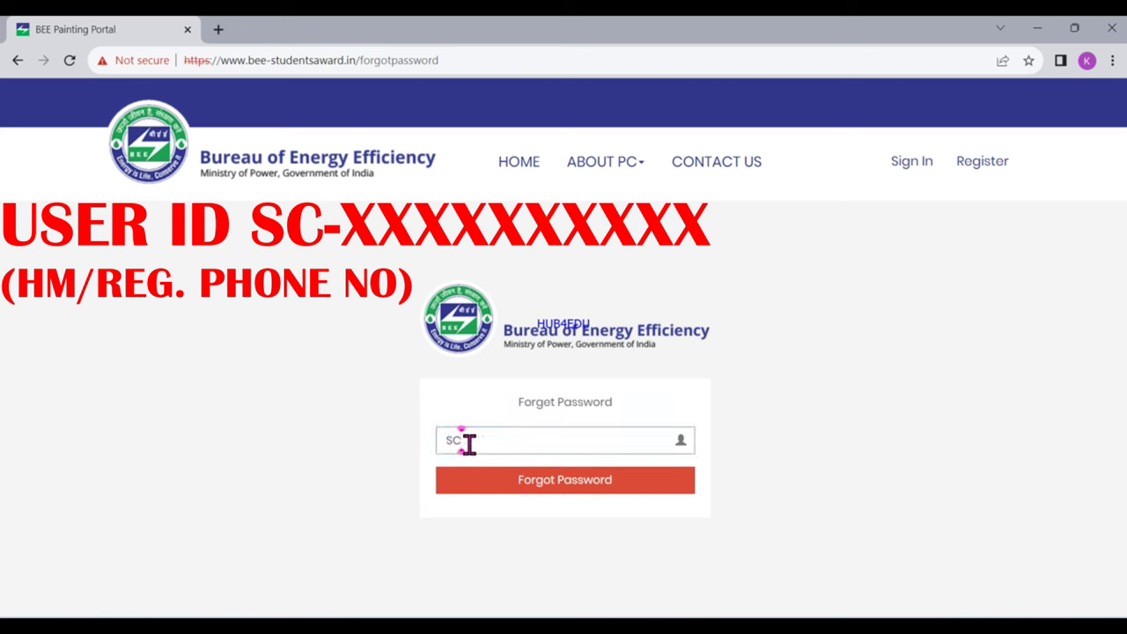
pyautogui.write('-')
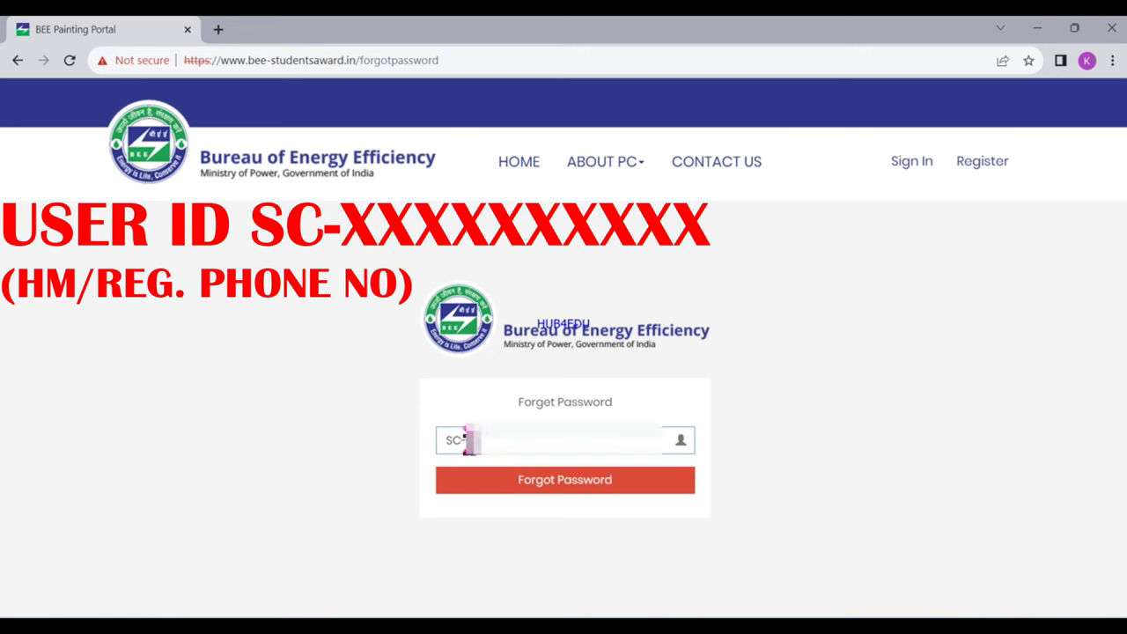
pyautogui.write('98765432')
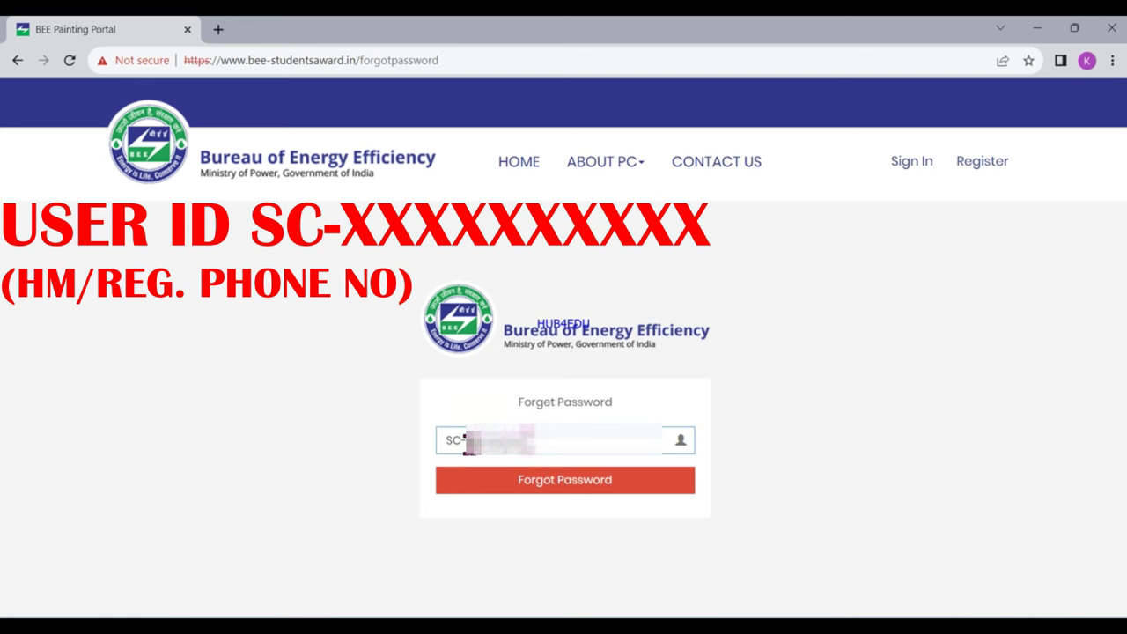
pyautogui.click(522, 486)
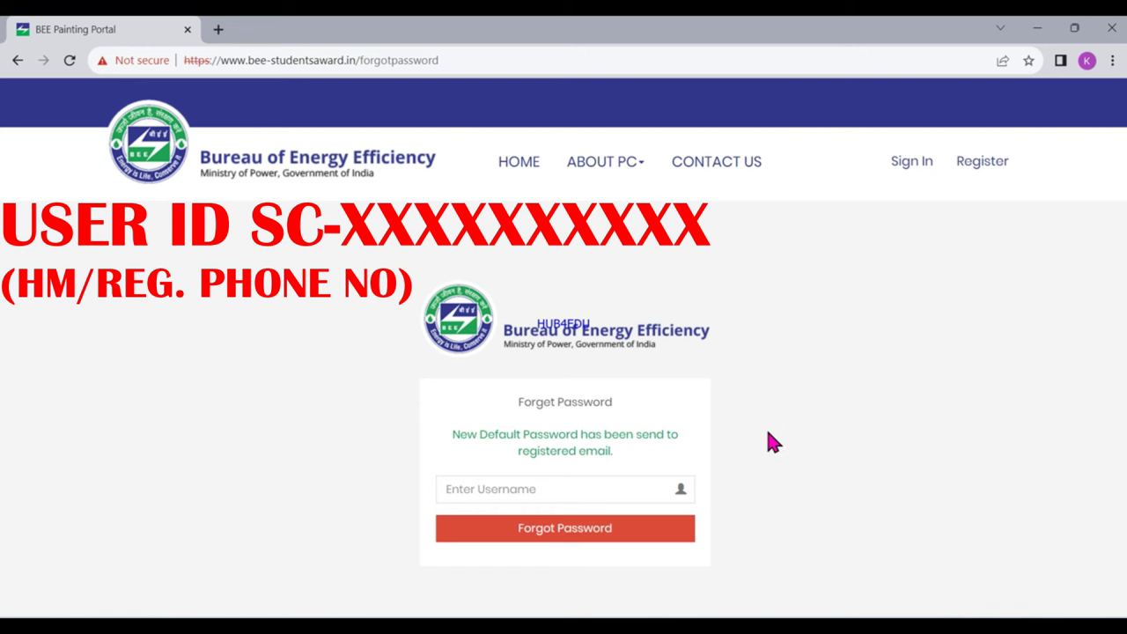
# Return to the Sign In page and enter the school's SC- user ID
pyautogui.click(903, 164)
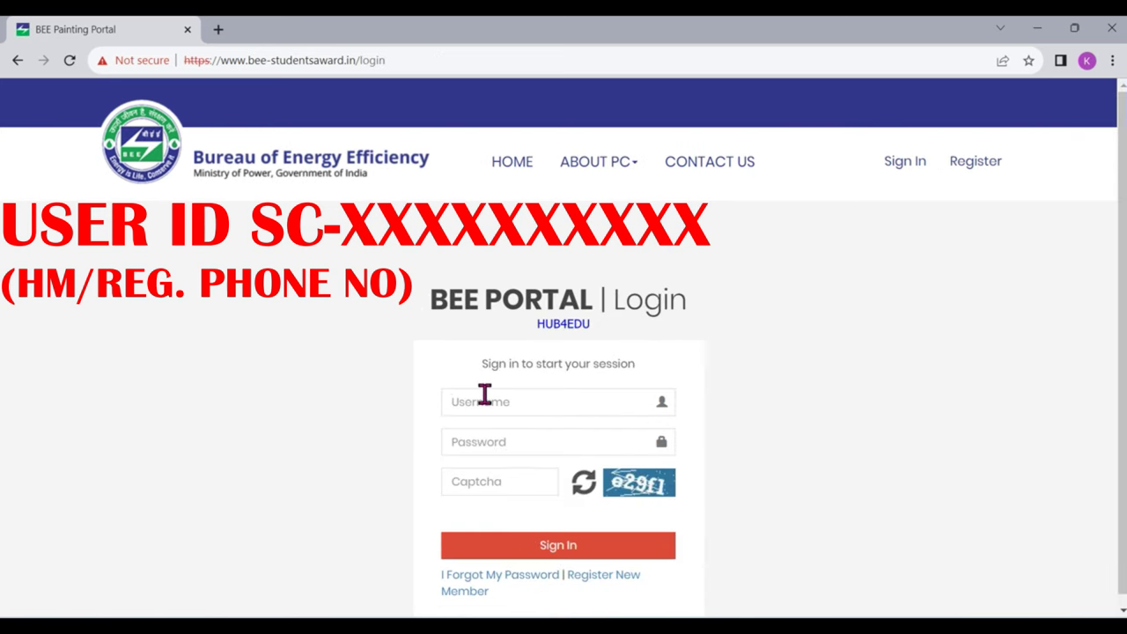
pyautogui.click(485, 395)
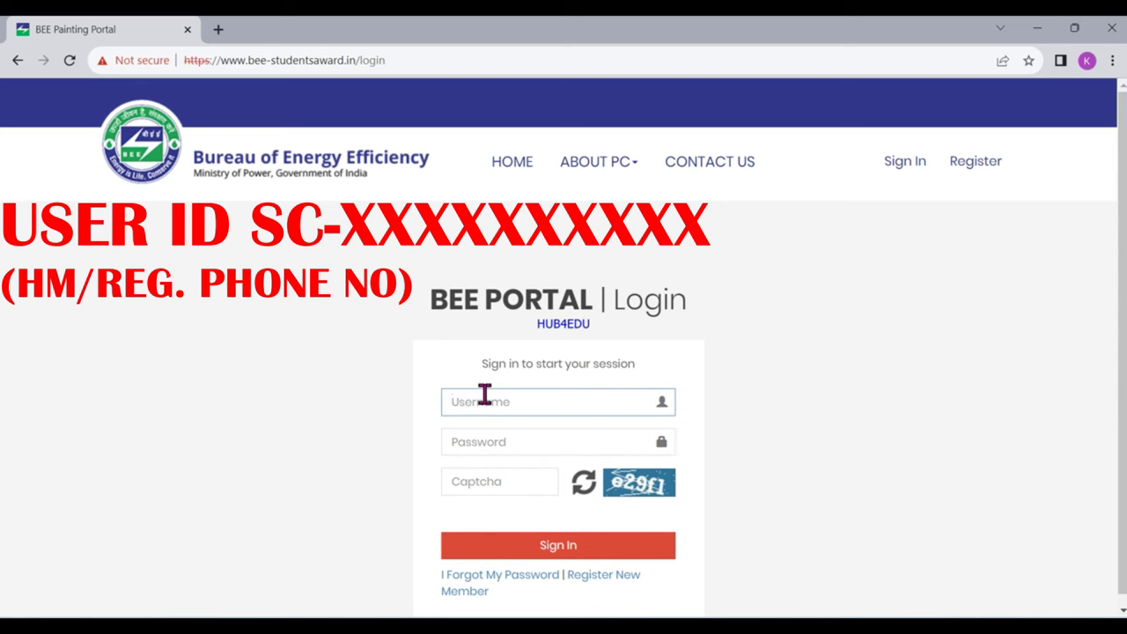
pyautogui.write('SC-941385678')
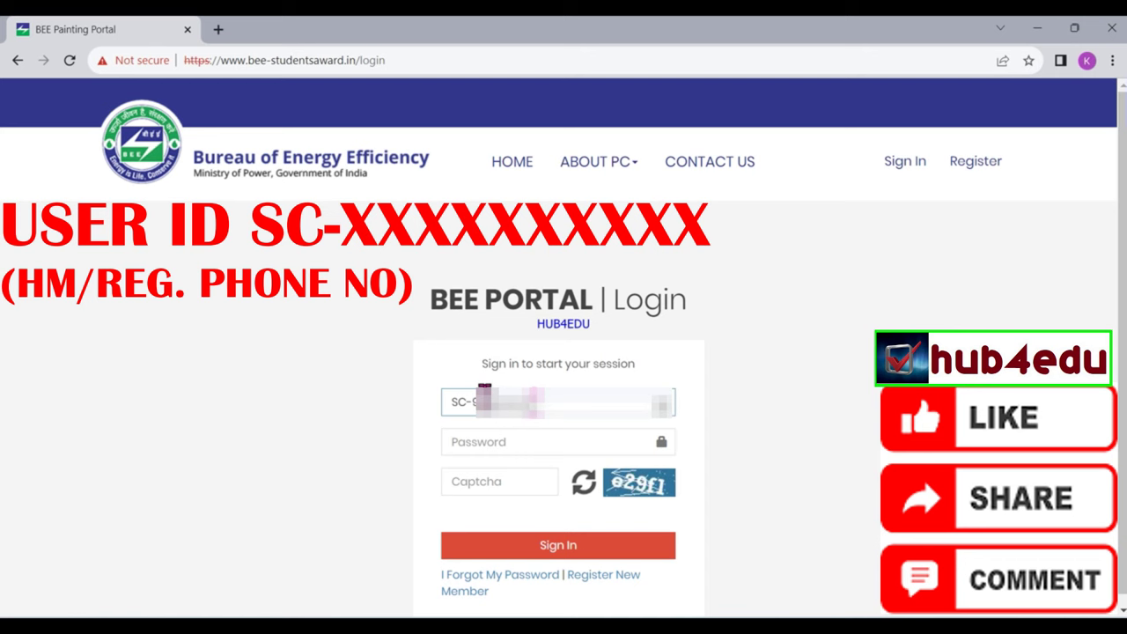
# Fill in the default password, correcting a mistyped character, and the displayed captcha
pyautogui.click(464, 447)
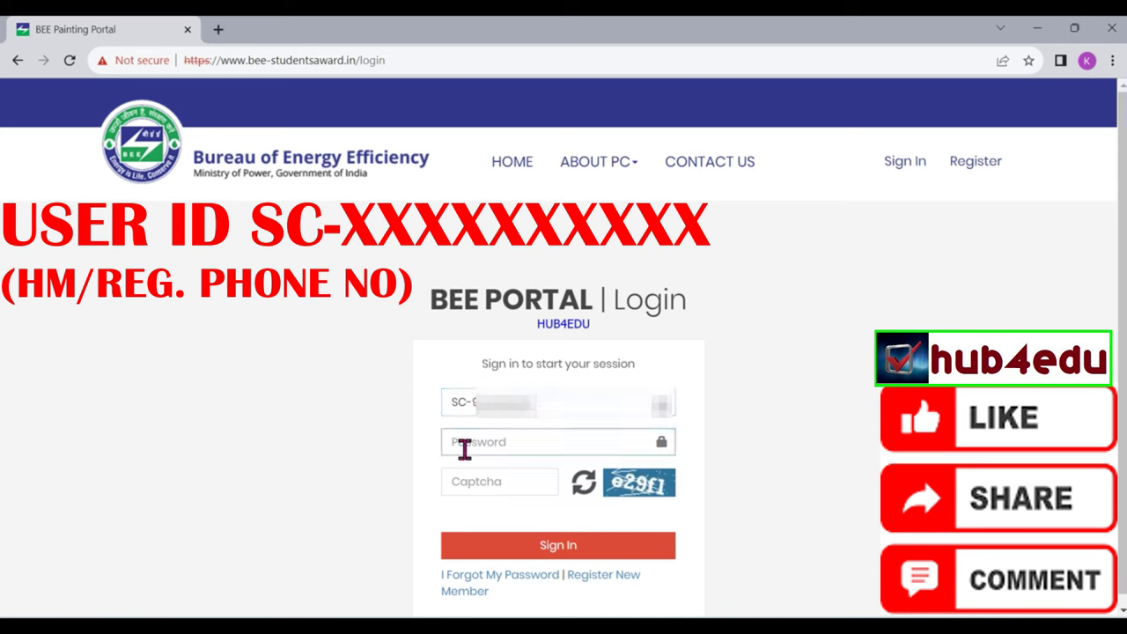
pyautogui.write('1')
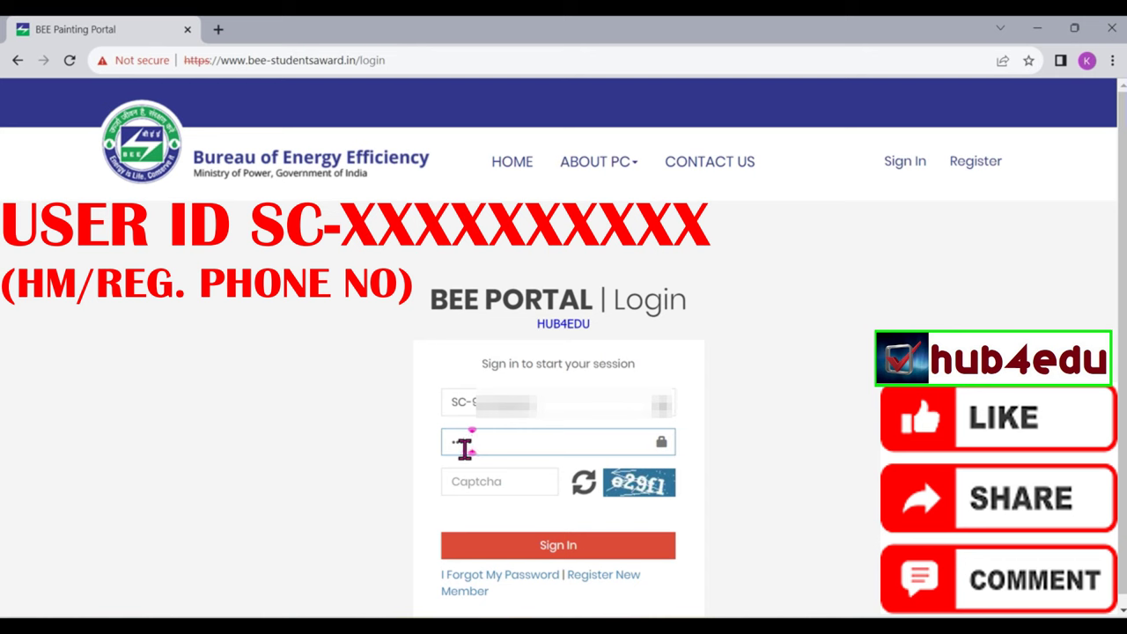
pyautogui.press('BackSpace')
pyautogui.click(463, 447)
pyautogui.write('1')
pyautogui.write('•••••')
pyautogui.click(476, 479)
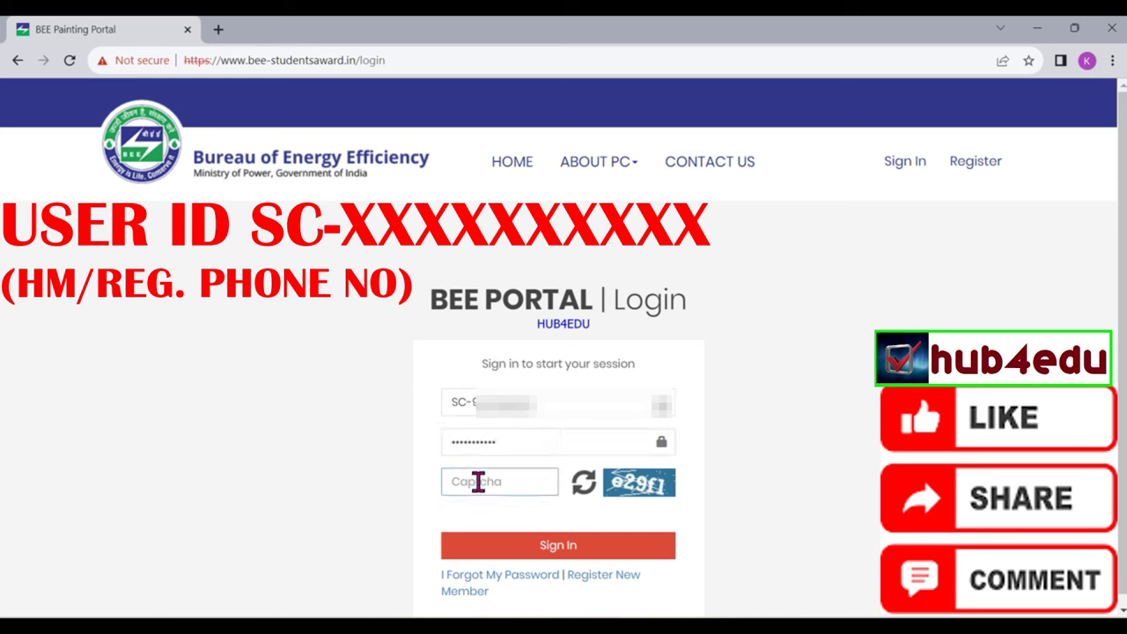
pyautogui.write('e29f1')
# Sign in, then enter a new password in New Password and Confirm Password and submit the reset
pyautogui.click(521, 548)
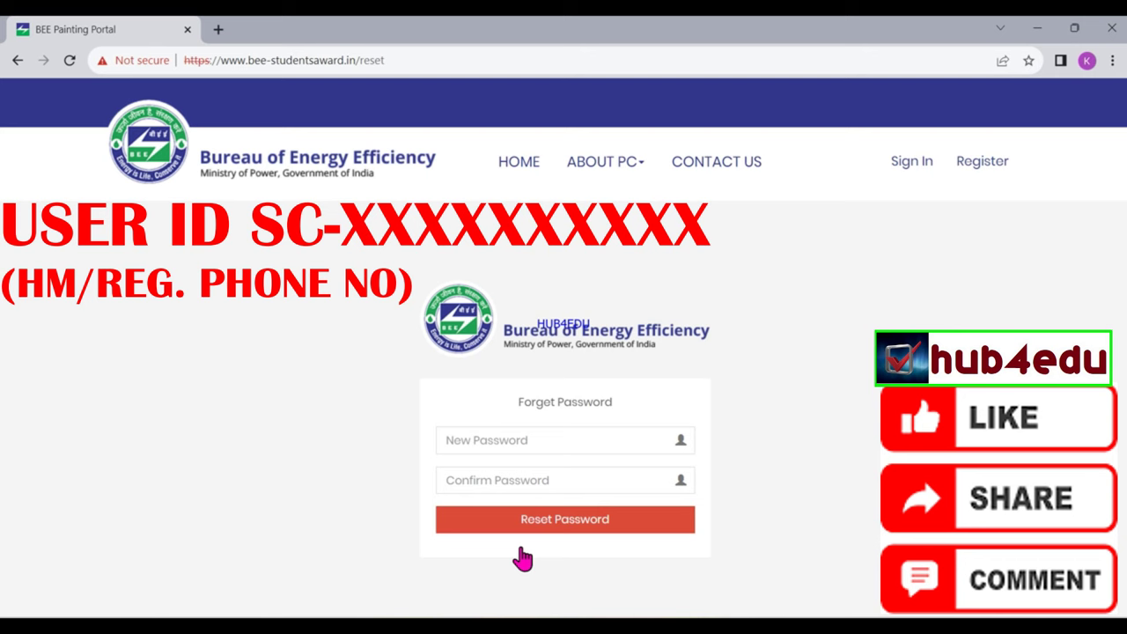
pyautogui.click(494, 444)
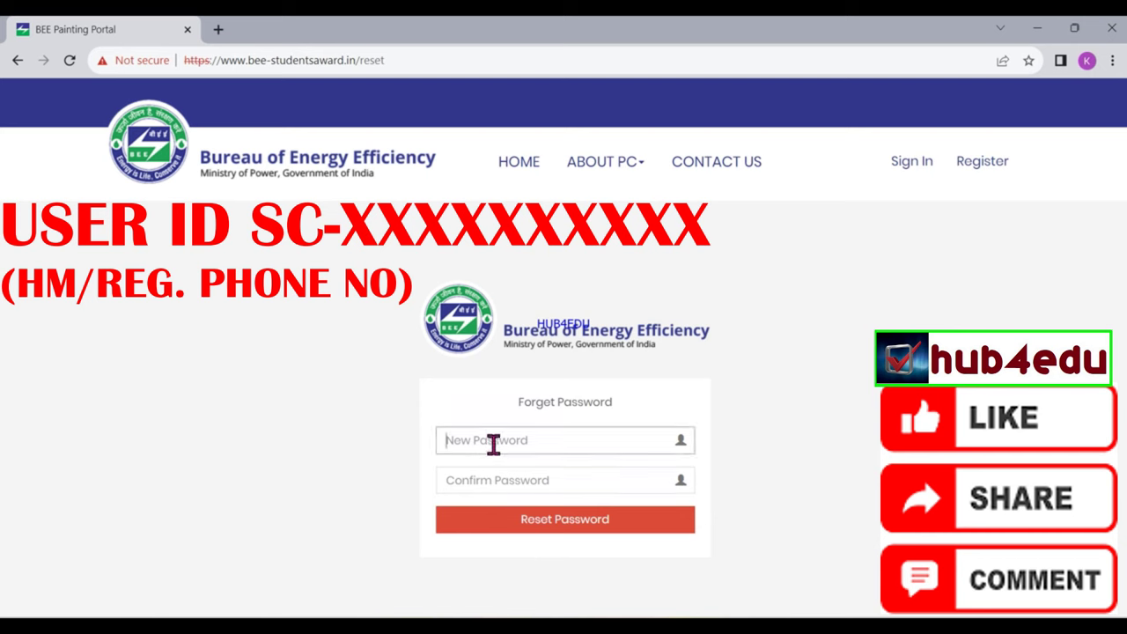
pyautogui.write('12345')
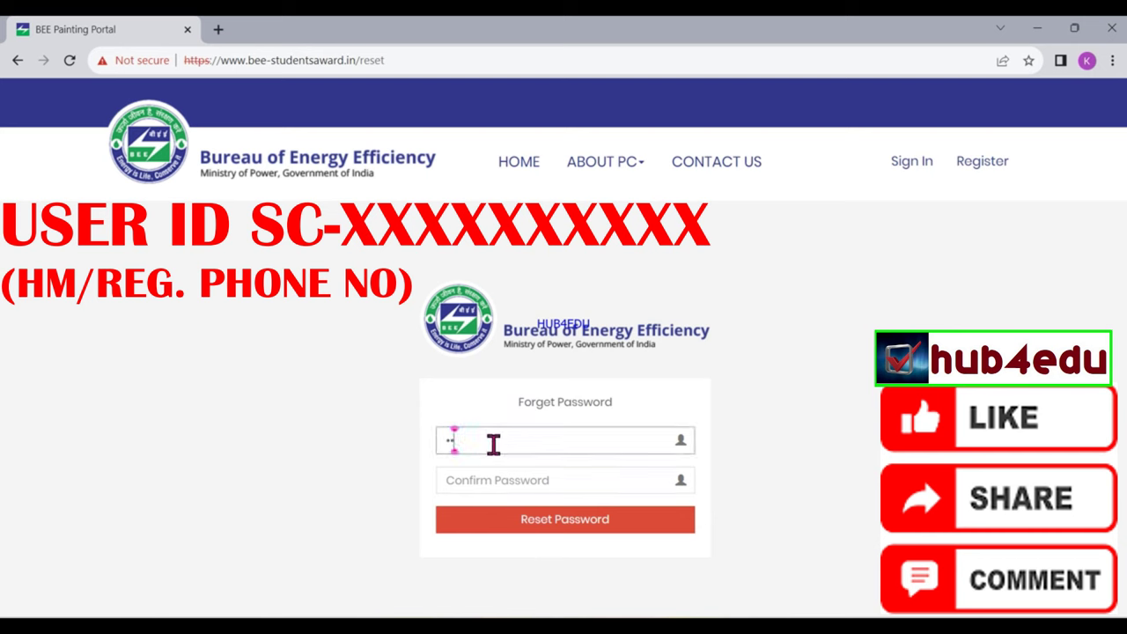
pyautogui.write('6789012')
pyautogui.press('Tab')
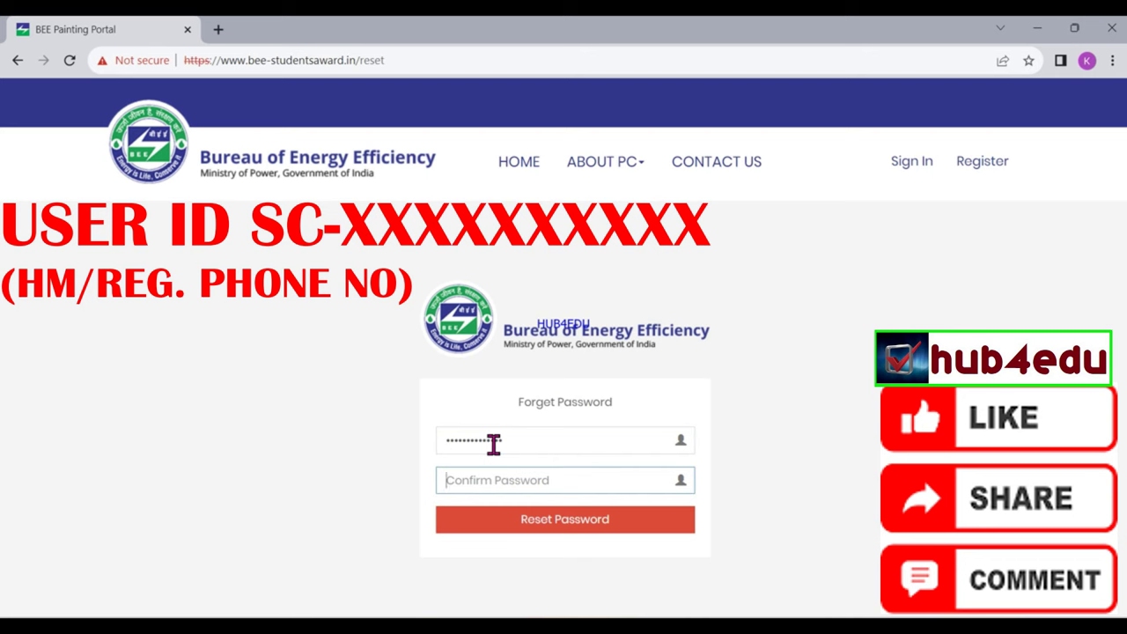
pyautogui.write('12345')
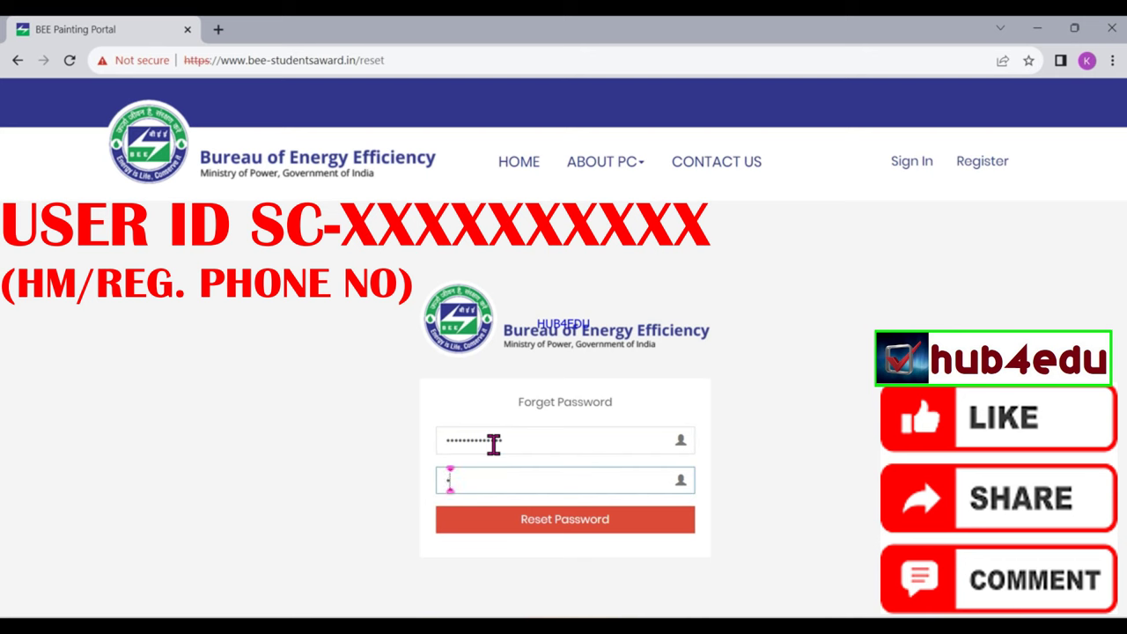
pyautogui.write('678901234')
pyautogui.click(560, 524)
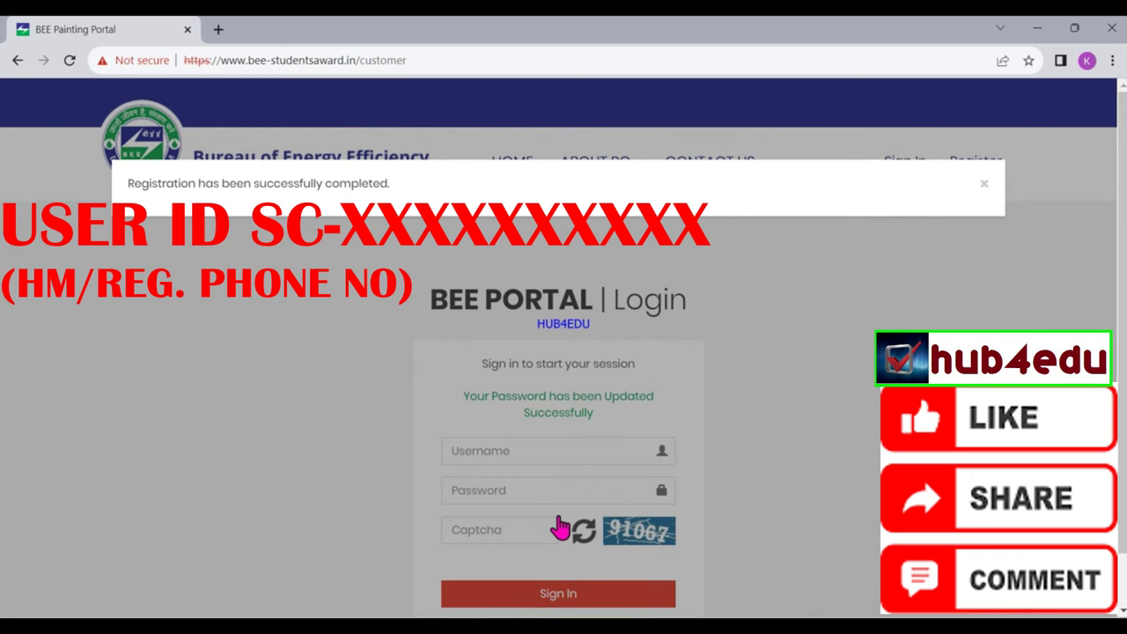
# Dismiss the confirmation message and start the user ID with an uppercase 'SC'
pyautogui.click(983, 187)
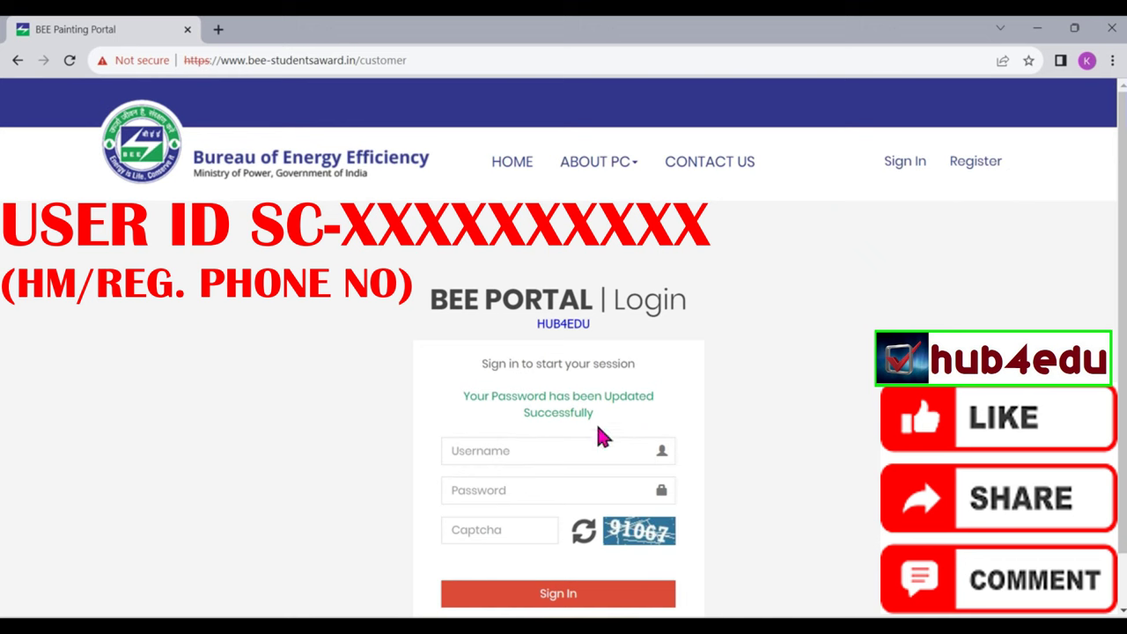
pyautogui.click(485, 455)
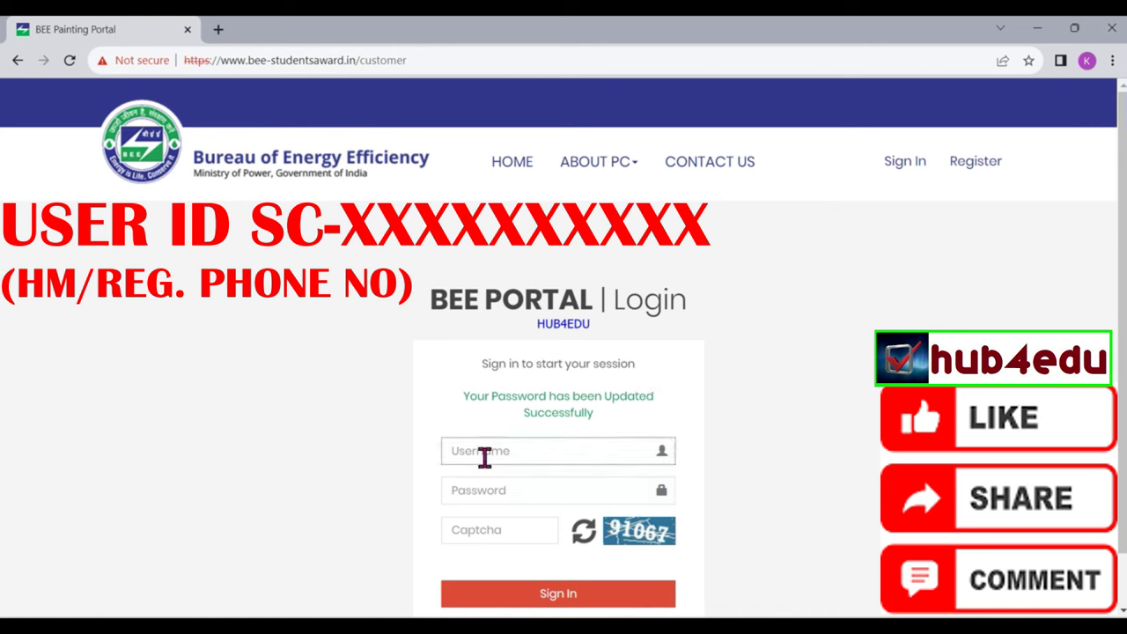
pyautogui.write('sc')
pyautogui.press('BackSpace')
pyautogui.press('BackSpace')
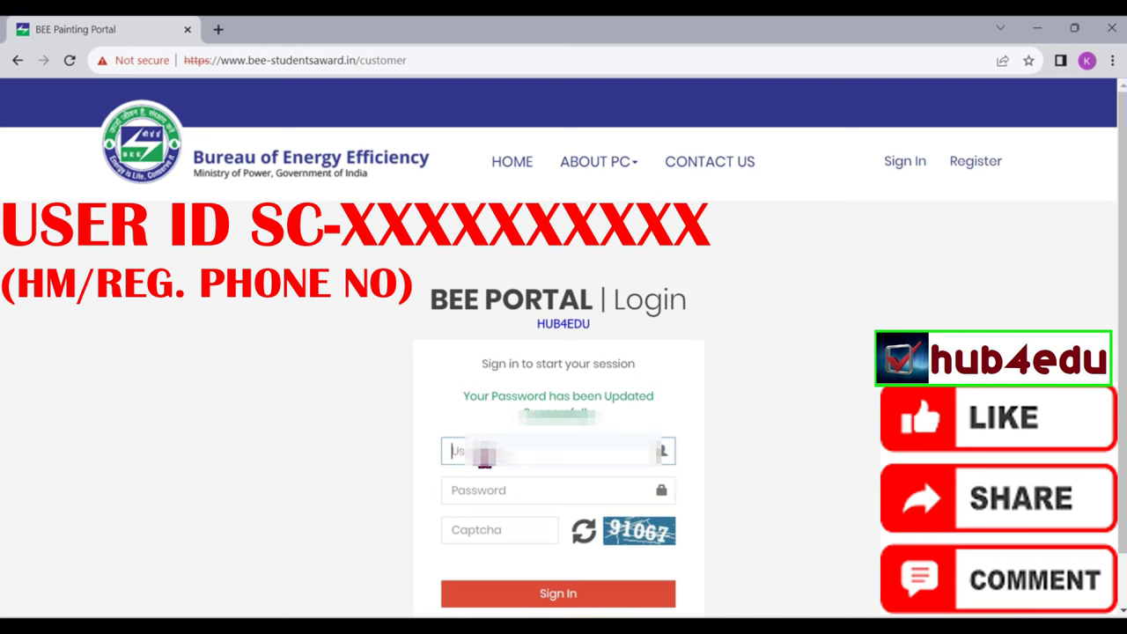
pyautogui.write('SC')
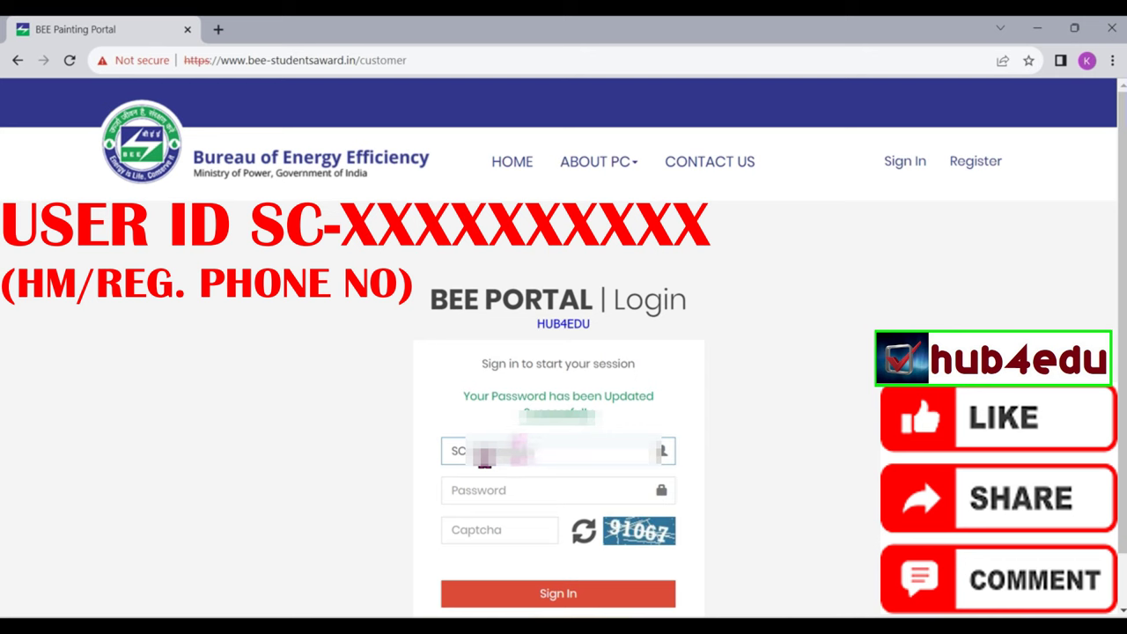
# Enter the new password and the shown captcha, then submit the login
pyautogui.click(546, 491)
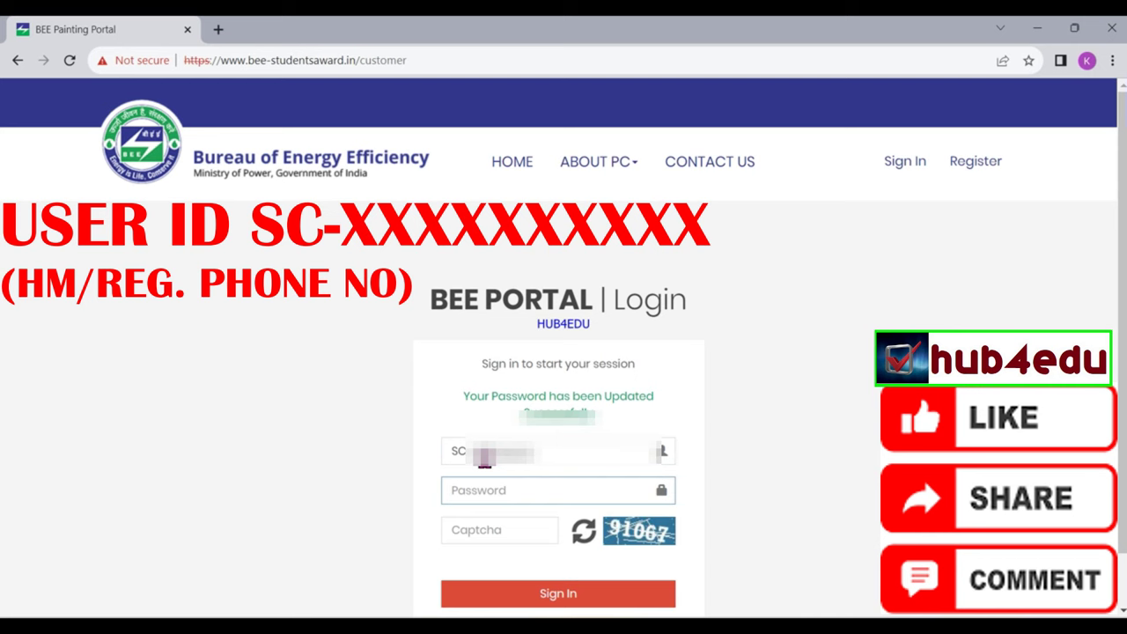
pyautogui.write('************')
pyautogui.click(500, 530)
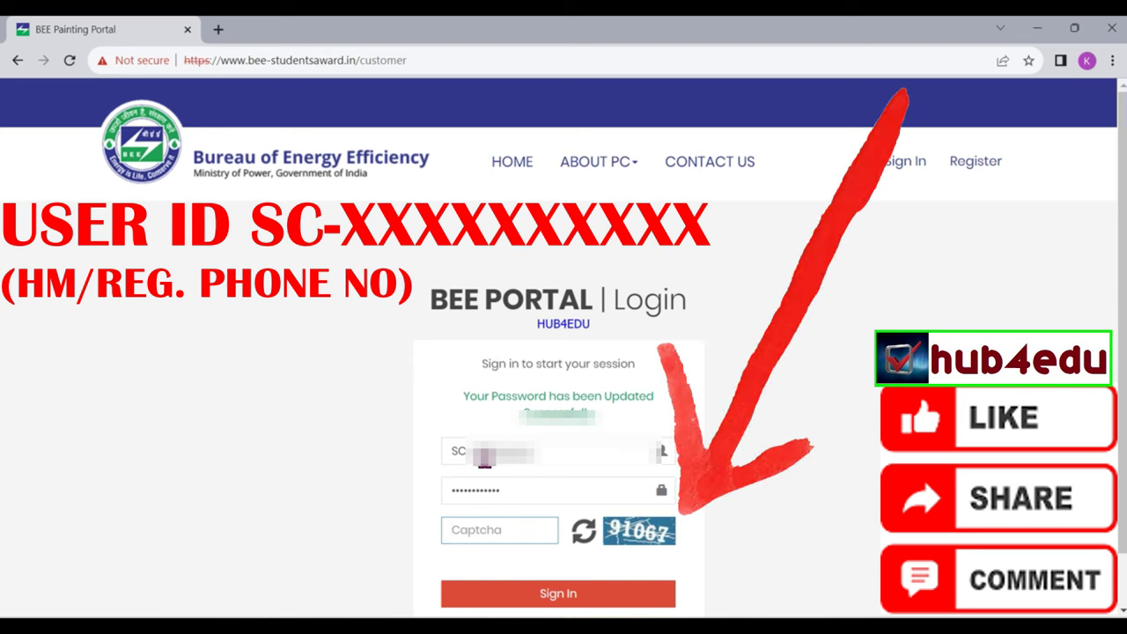
pyautogui.write('91067')
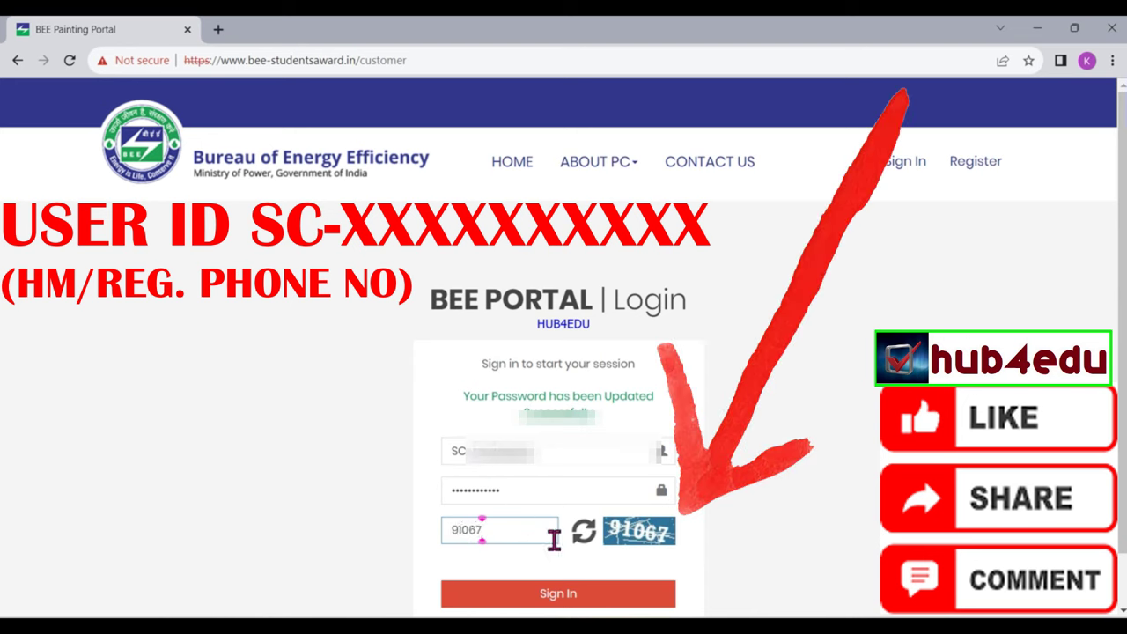
pyautogui.click(574, 599)
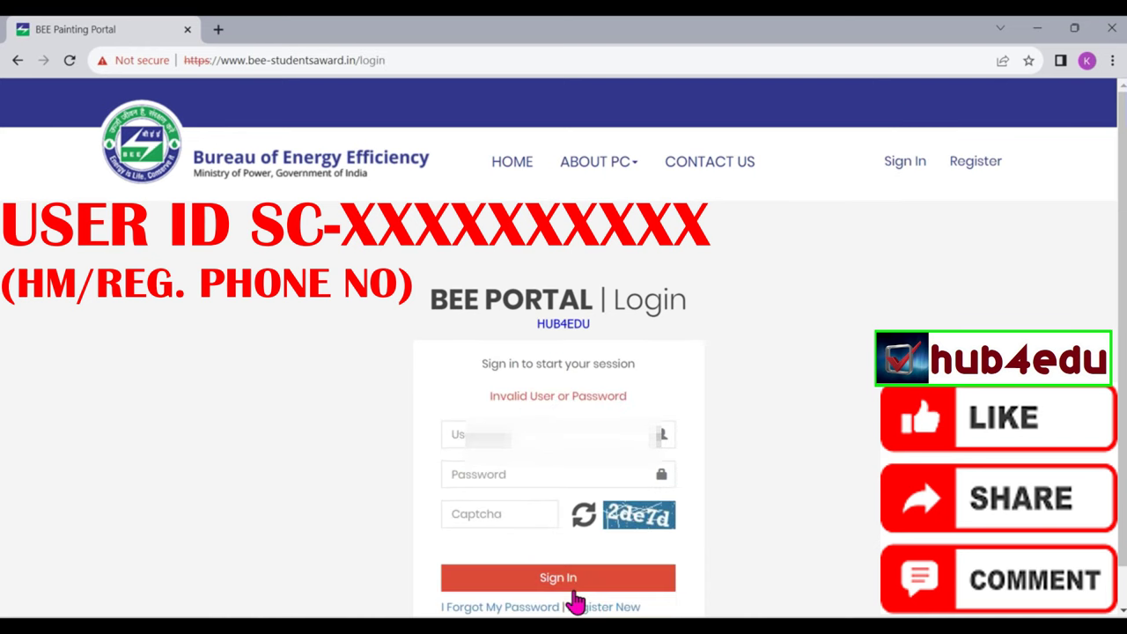
# Retype the User ID with an uppercase 'SC-' prefix
pyautogui.click(540, 436)
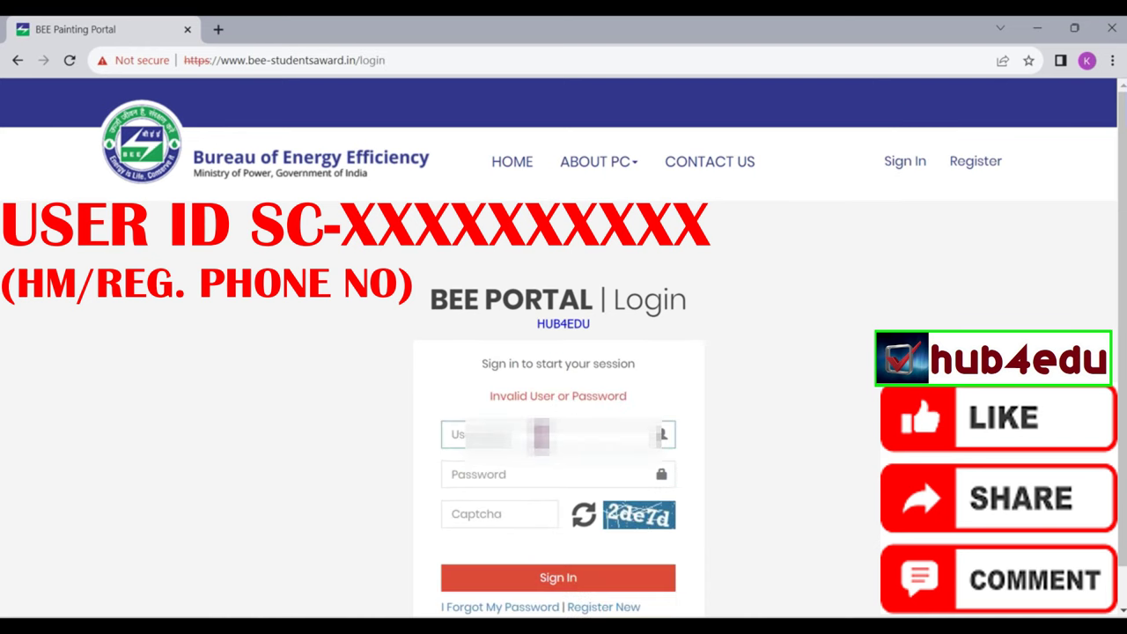
pyautogui.write('sc')
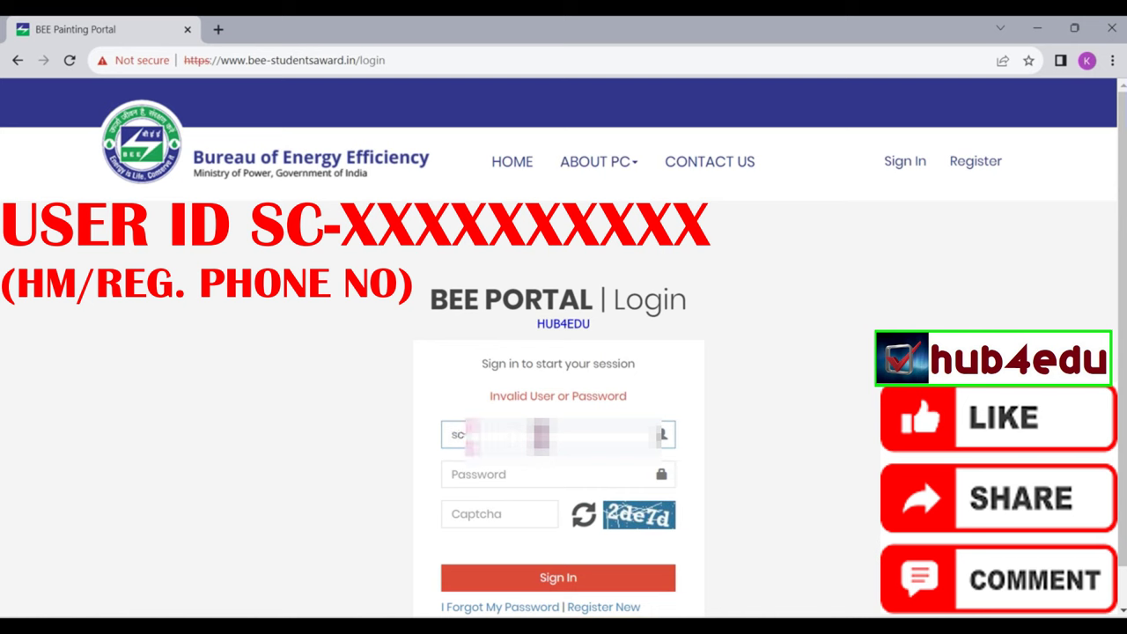
pyautogui.press('BackSpace')
pyautogui.press('BackSpace')
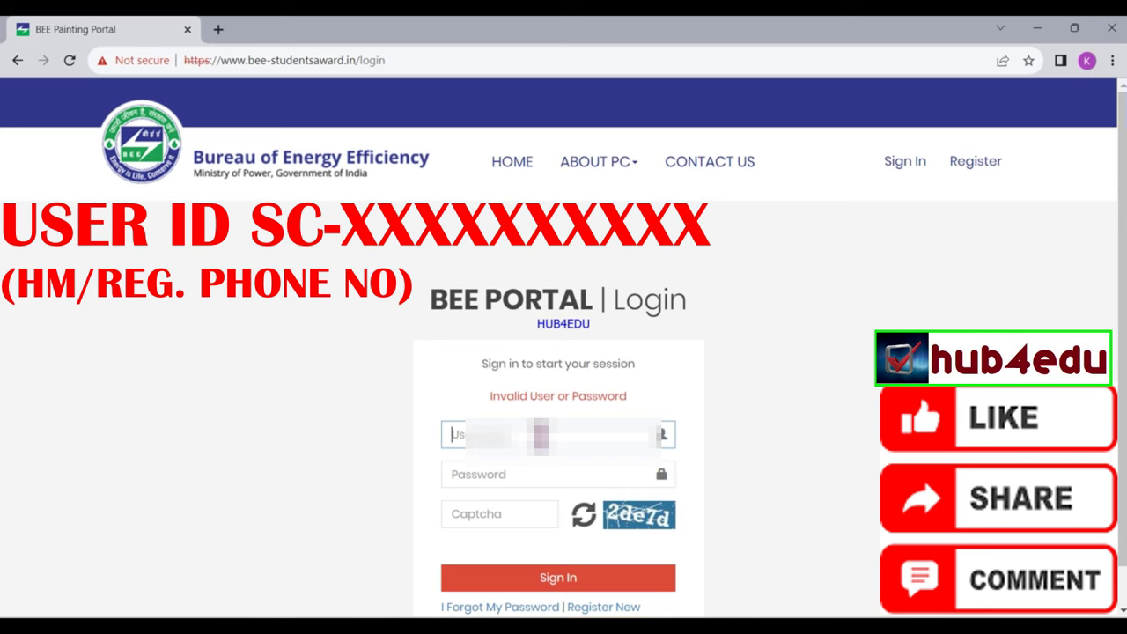
pyautogui.write('sc')
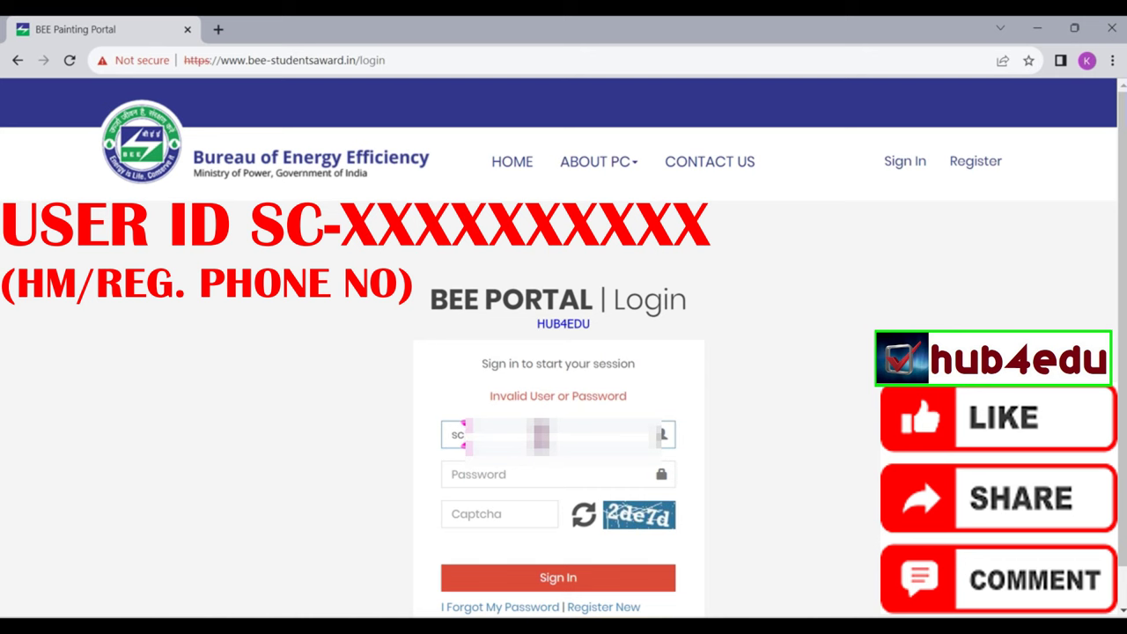
pyautogui.press('BackSpace')
pyautogui.press('BackSpace')
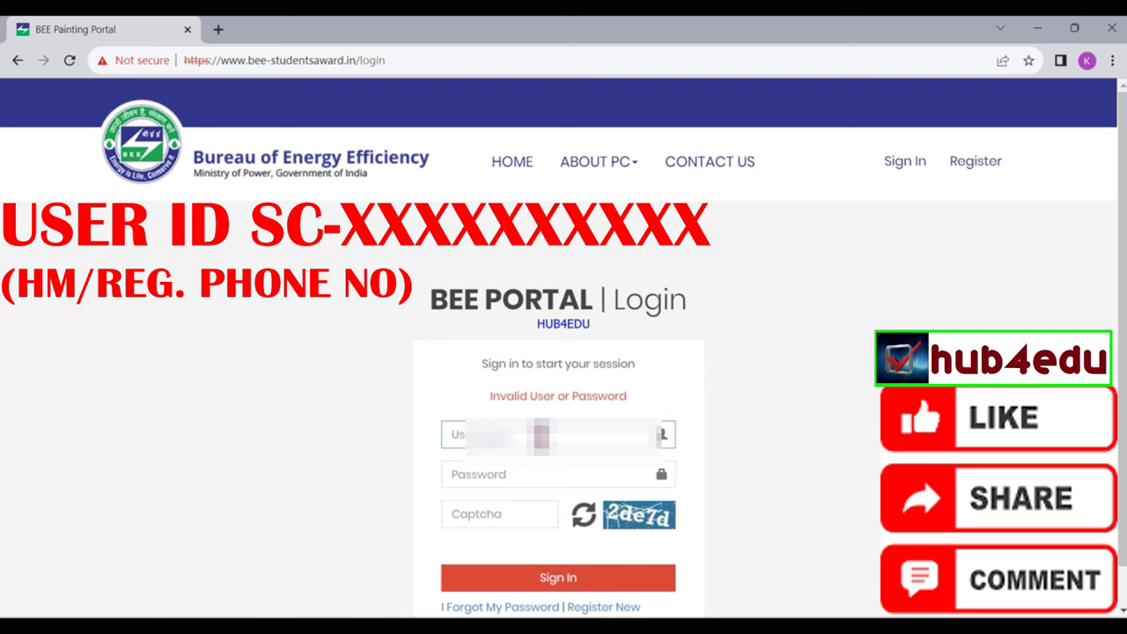
pyautogui.write('SC')
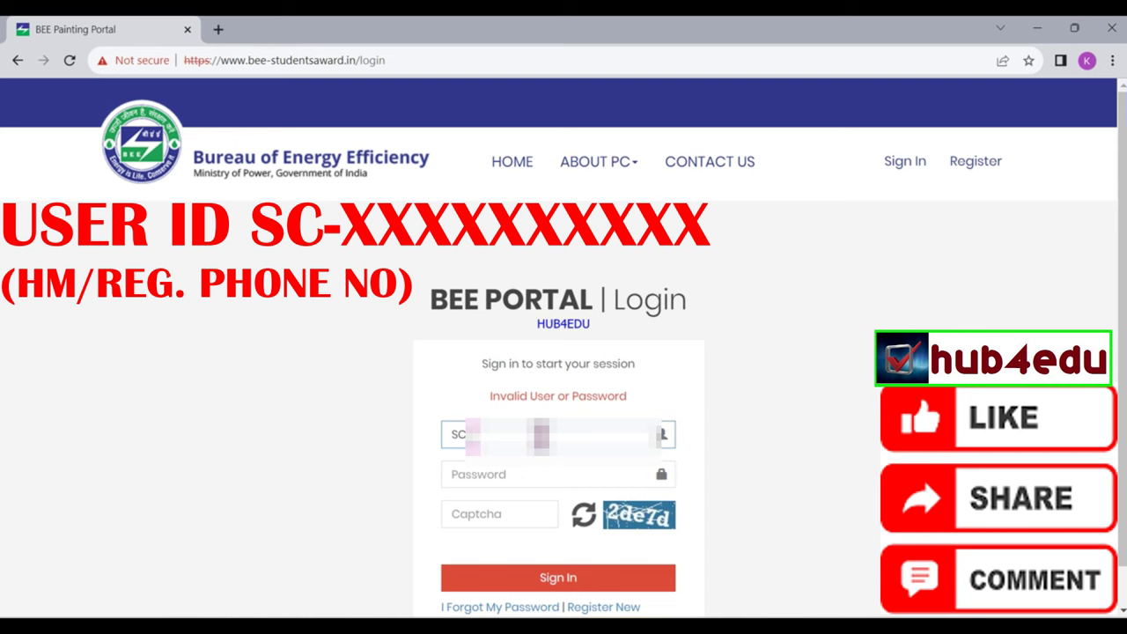
pyautogui.write('-9')
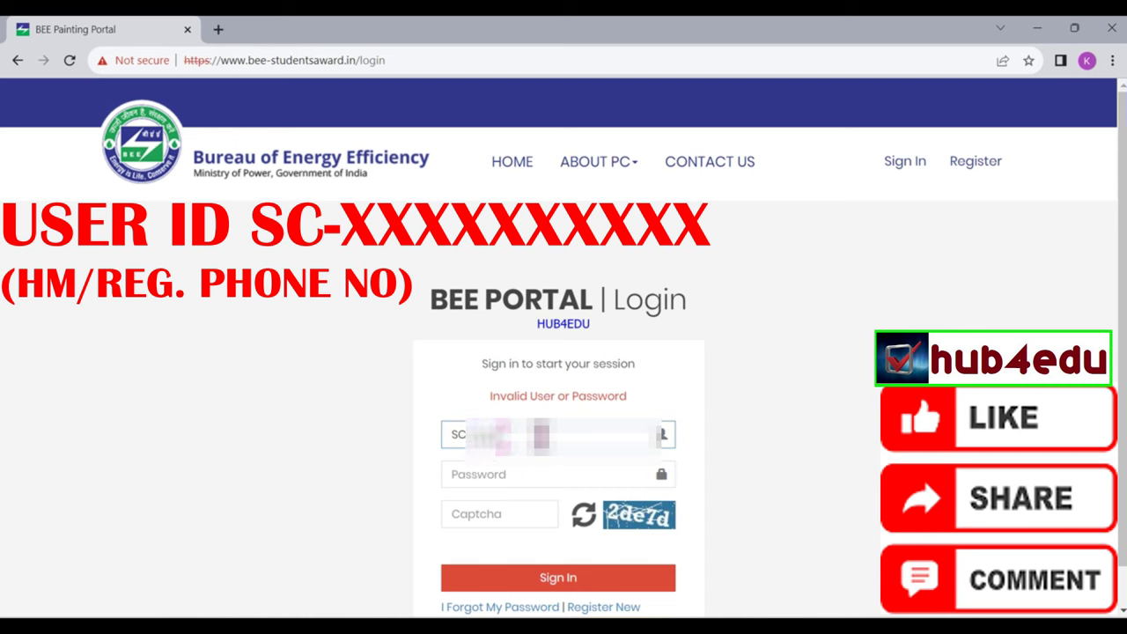
pyautogui.write('876')
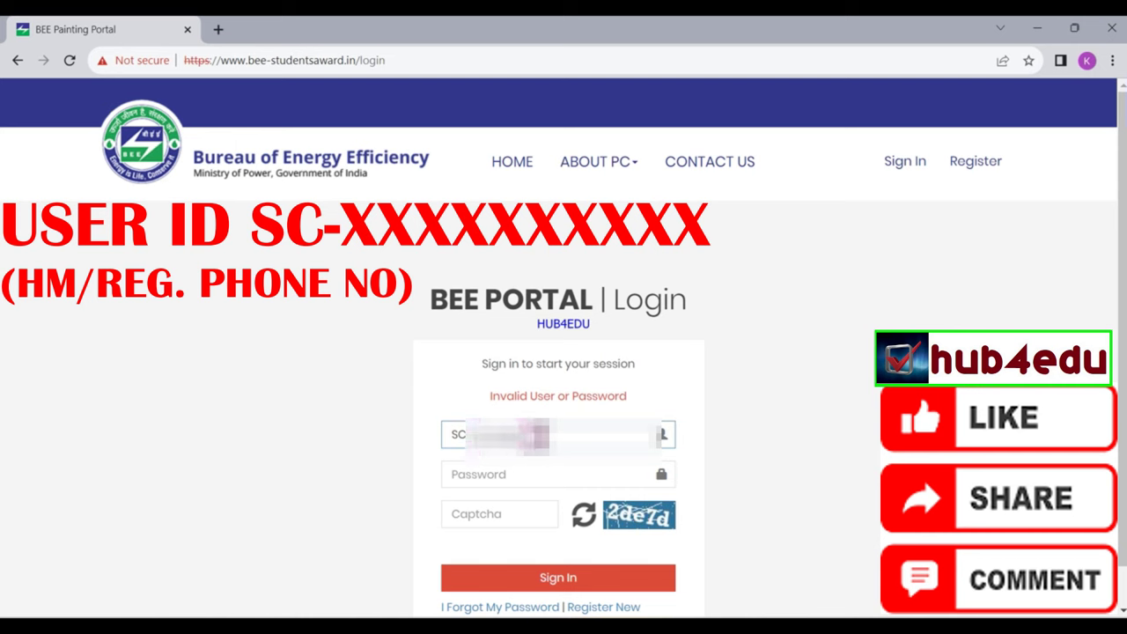
# Re-enter the password and type the new captcha code
pyautogui.click(557, 474)
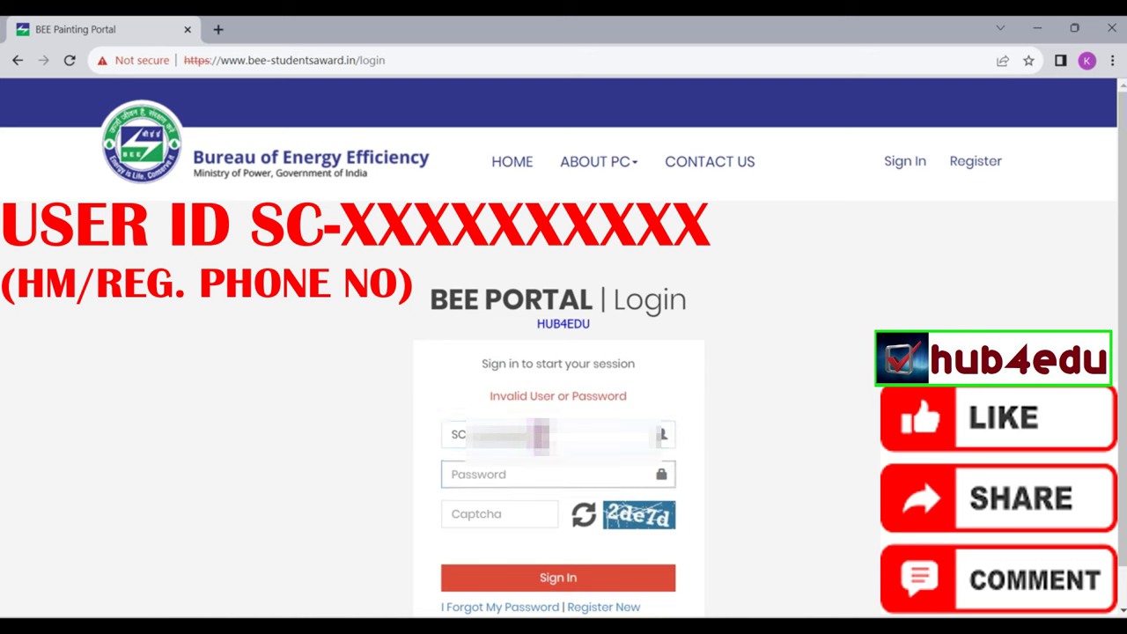
pyautogui.write('••••••••••••••')
pyautogui.press('Tab')
pyautogui.write('2')
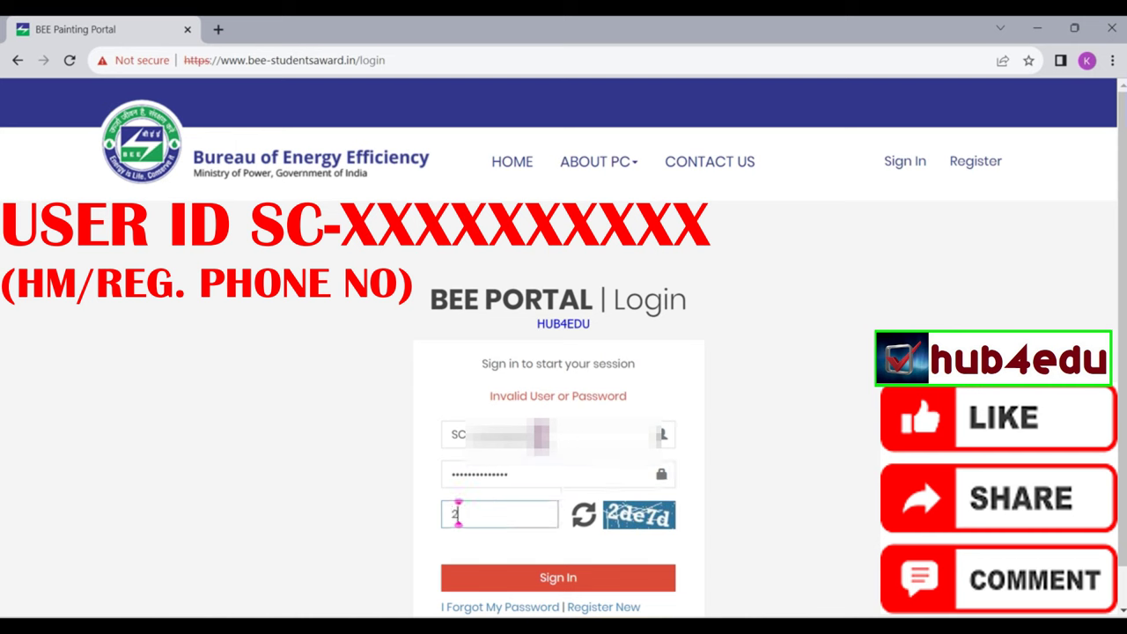
pyautogui.write('de7d')
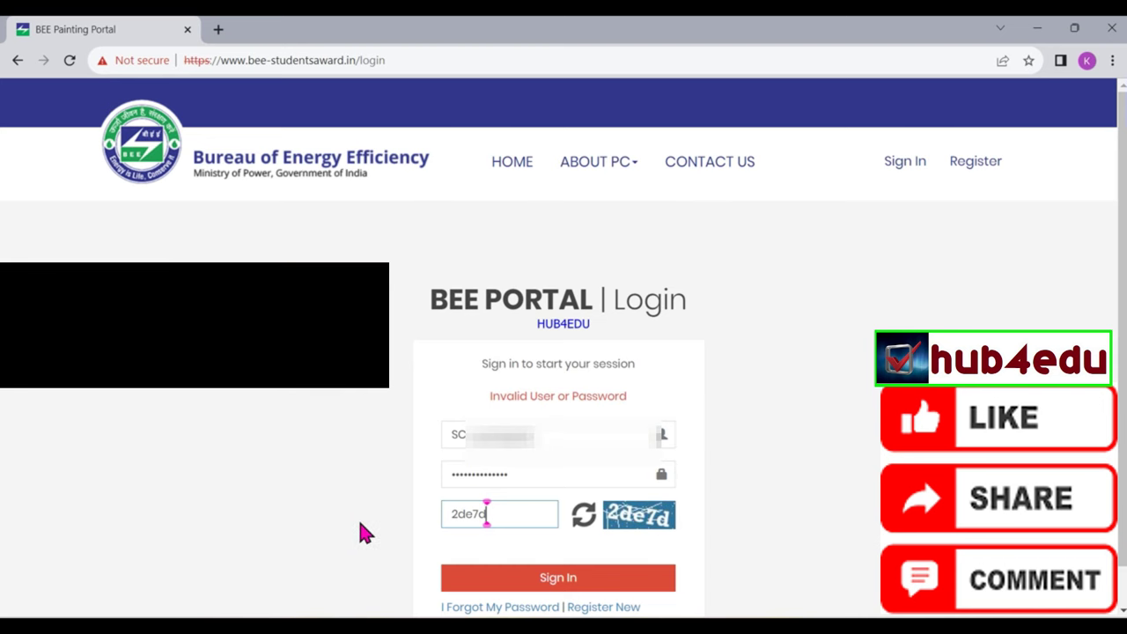
# Submit the corrected login to reach the school dashboard with Group A and B counts
pyautogui.click(579, 589)
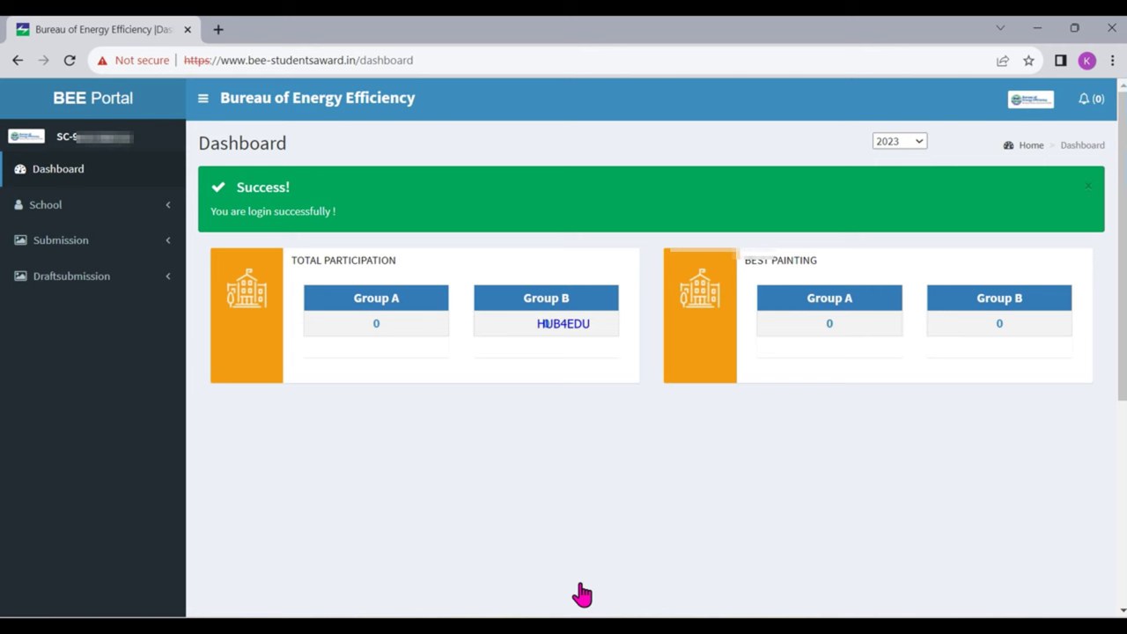
# Open School > Student to show Add Participate Details and check the Group A and B count fields
pyautogui.click(75, 210)
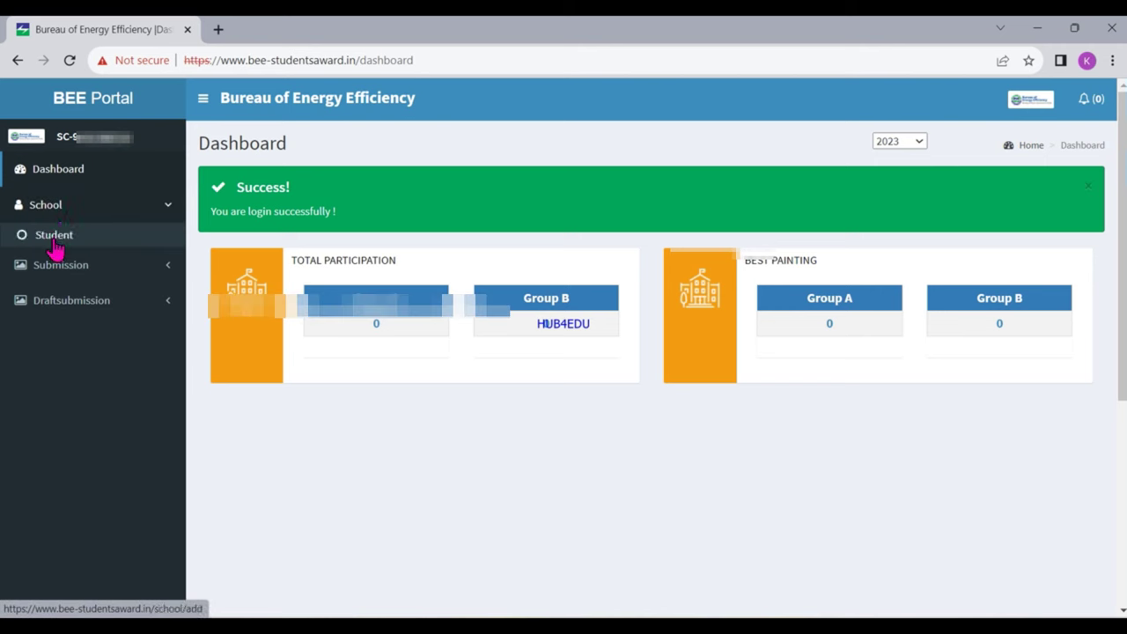
pyautogui.click(54, 236)
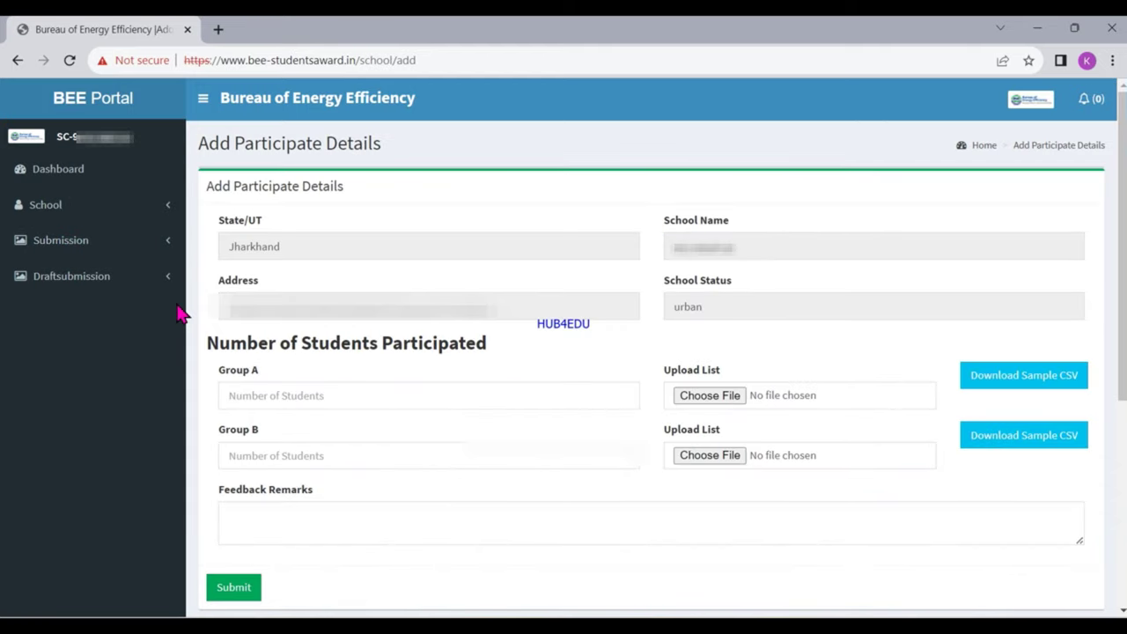
pyautogui.click(246, 397)
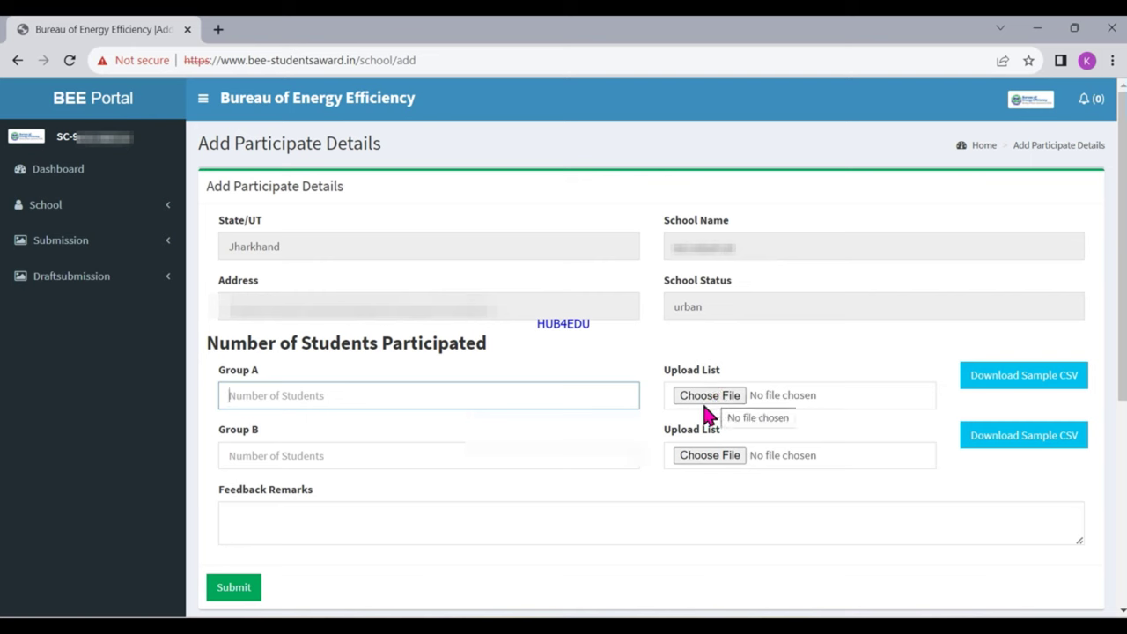
pyautogui.click(373, 450)
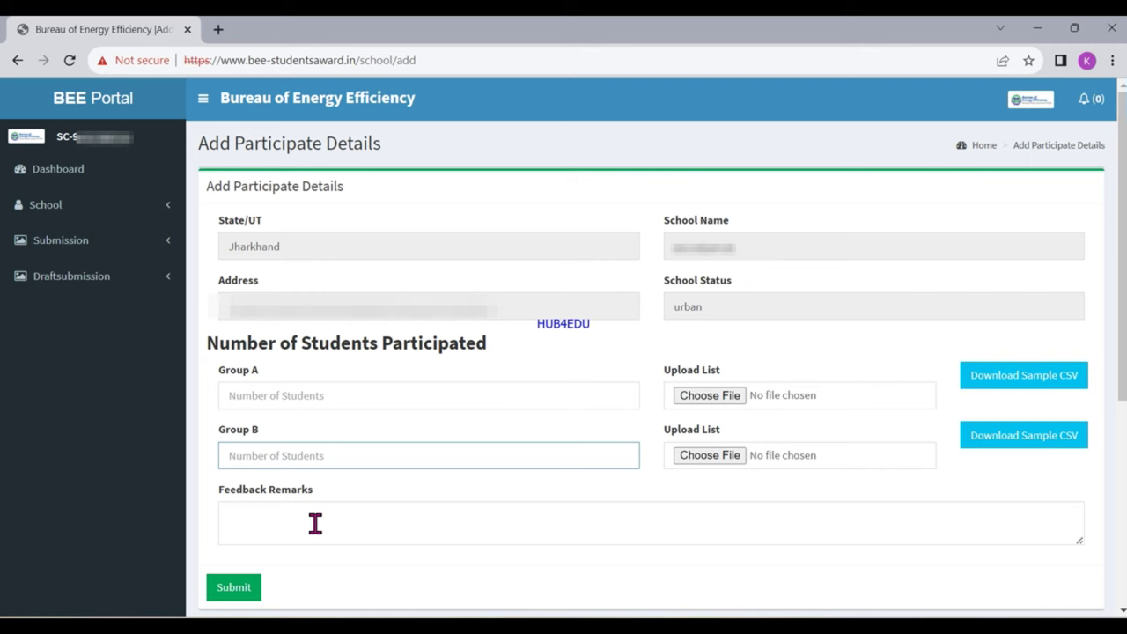
pyautogui.press('super')
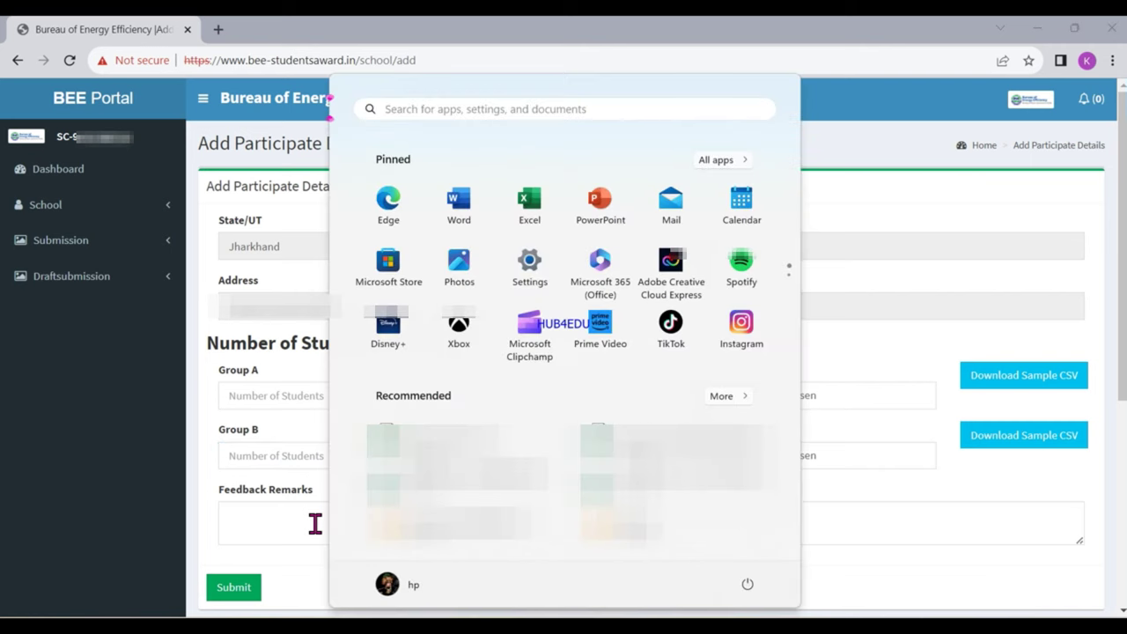
# Launch Excel from the Start menu and create a blank workbook, Book1
pyautogui.click(528, 204)
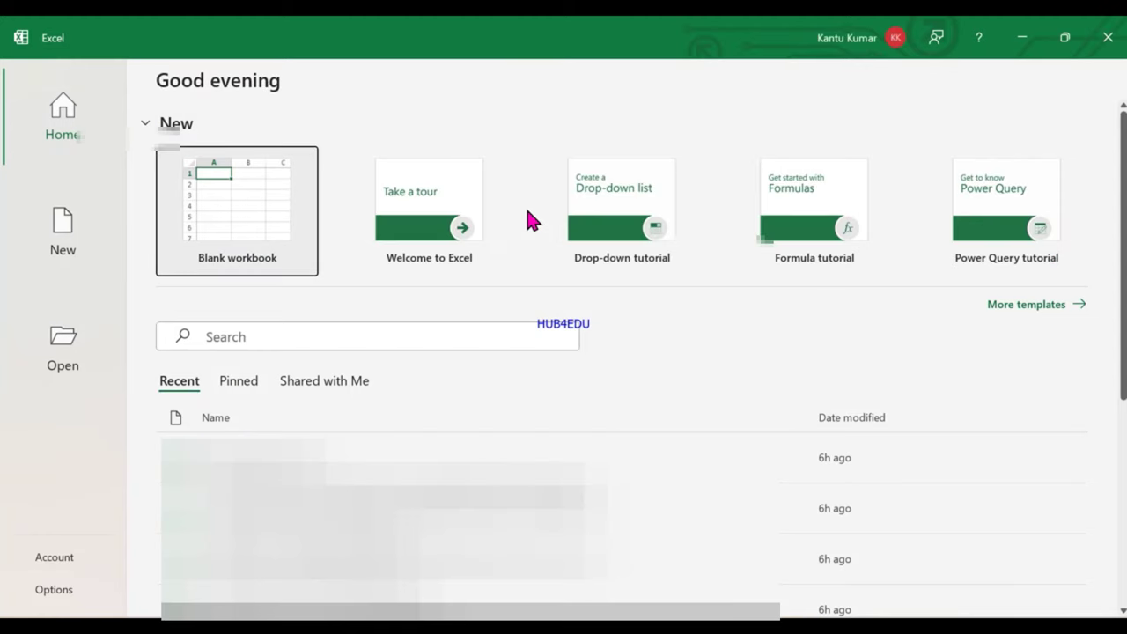
pyautogui.click(215, 216)
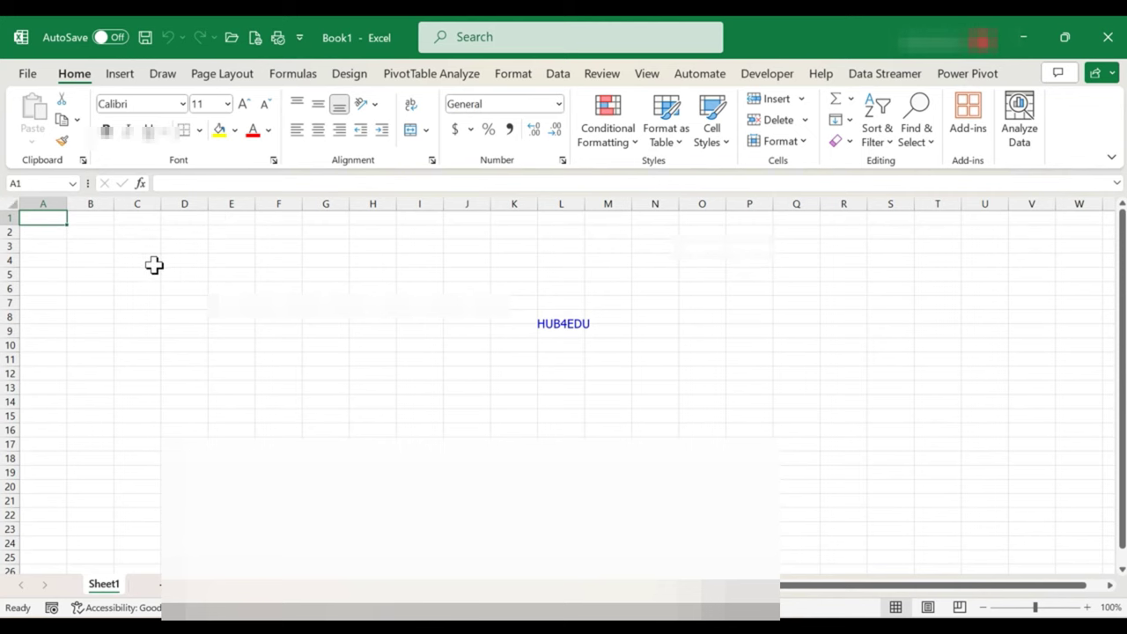
# Zoom in, enter headers 'sl.no', 'name of student', 'class' in A3:C3, and autofit column B
pyautogui.click(1087, 608)
pyautogui.click(1087, 608)
pyautogui.click(1088, 608)
pyautogui.click(1088, 608)
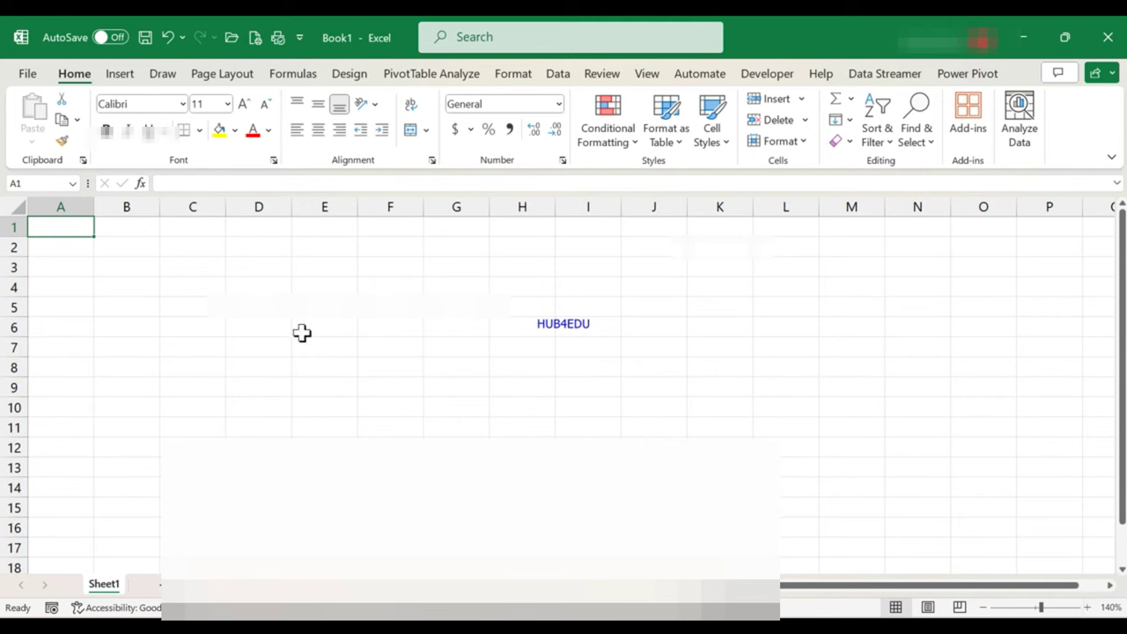
pyautogui.click(74, 266)
pyautogui.write('sl.no')
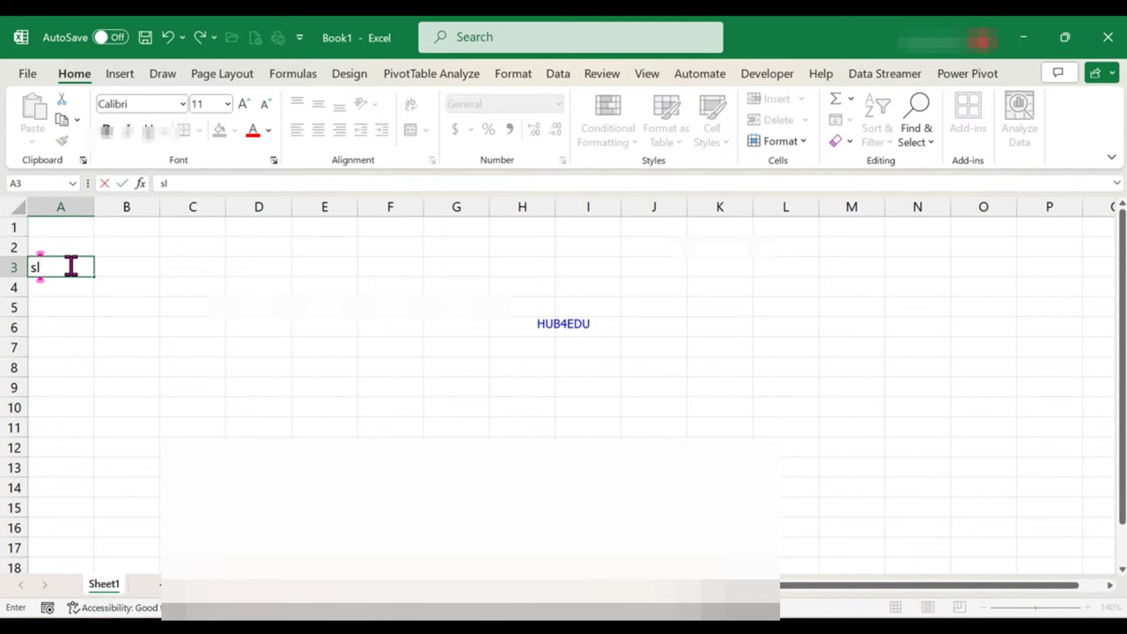
pyautogui.press('Tab')
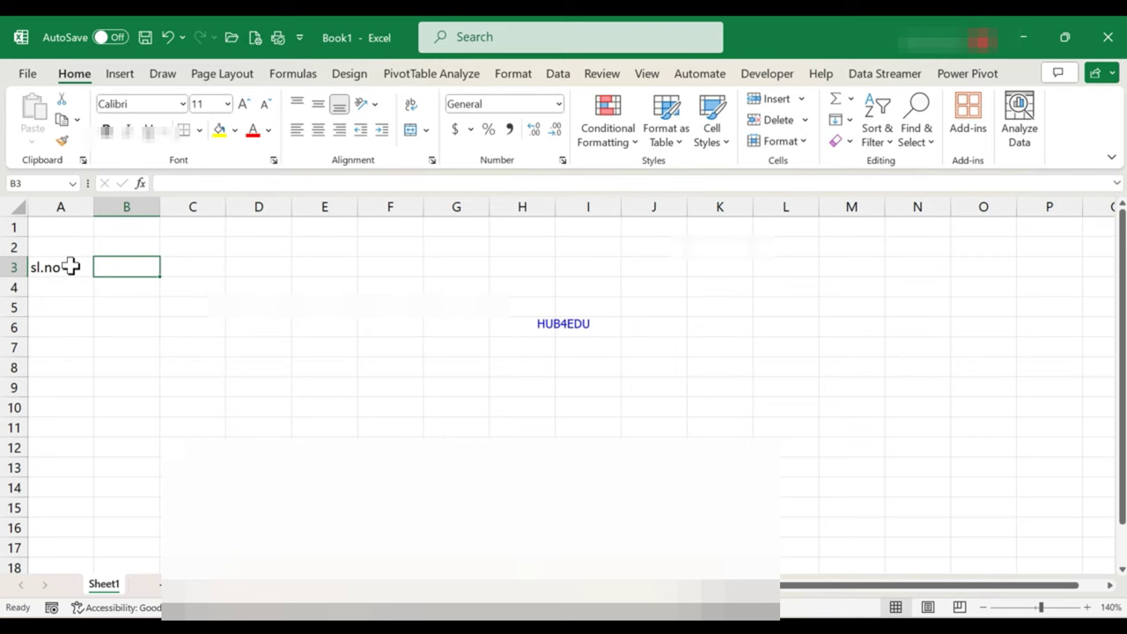
pyautogui.write('name of ')
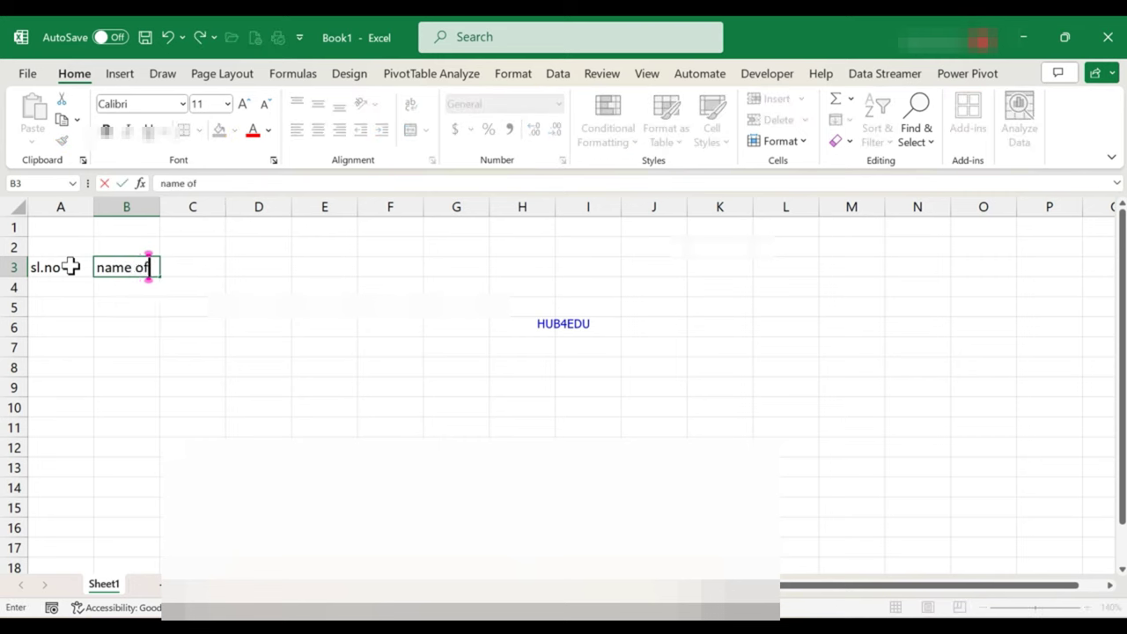
pyautogui.write('student')
pyautogui.press('Tab')
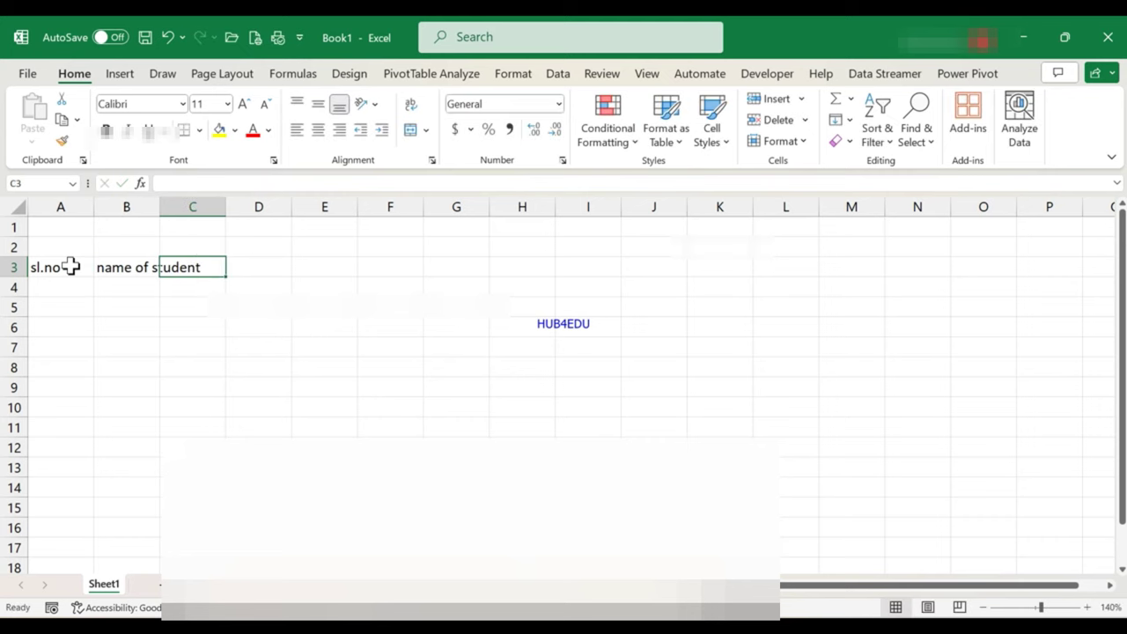
pyautogui.write('class')
pyautogui.press('Tab')
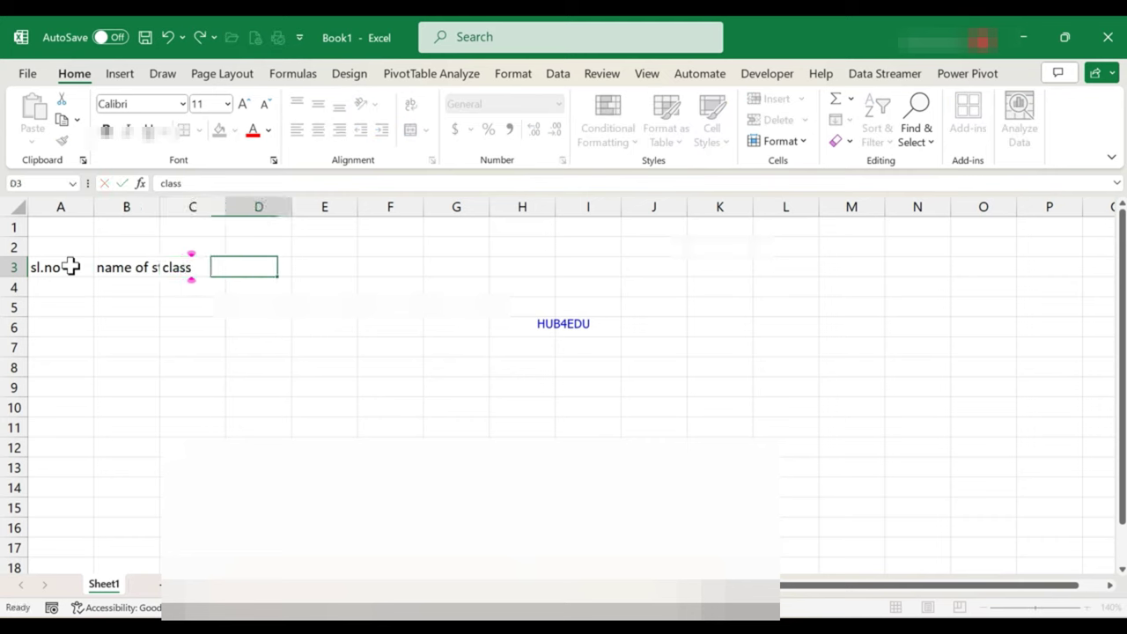
pyautogui.doubleClick(160, 206)
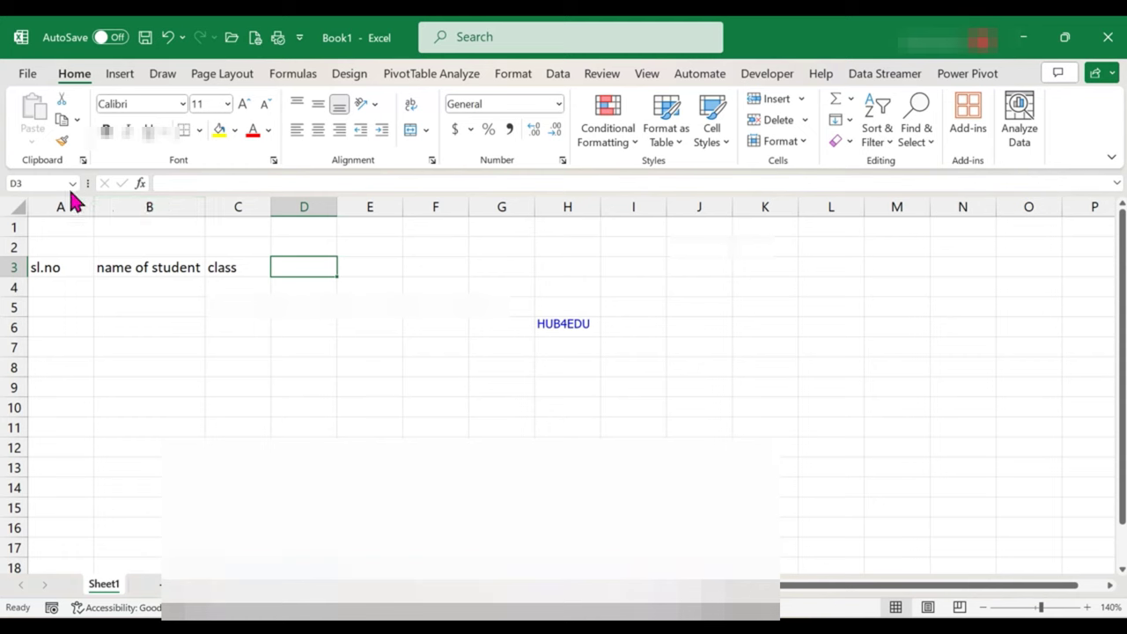
# Merge cells A1:C1 in Excel into one centred title cell
pyautogui.click(57, 226)
pyautogui.moveTo(139, 228); pyautogui.dragTo(223, 229)
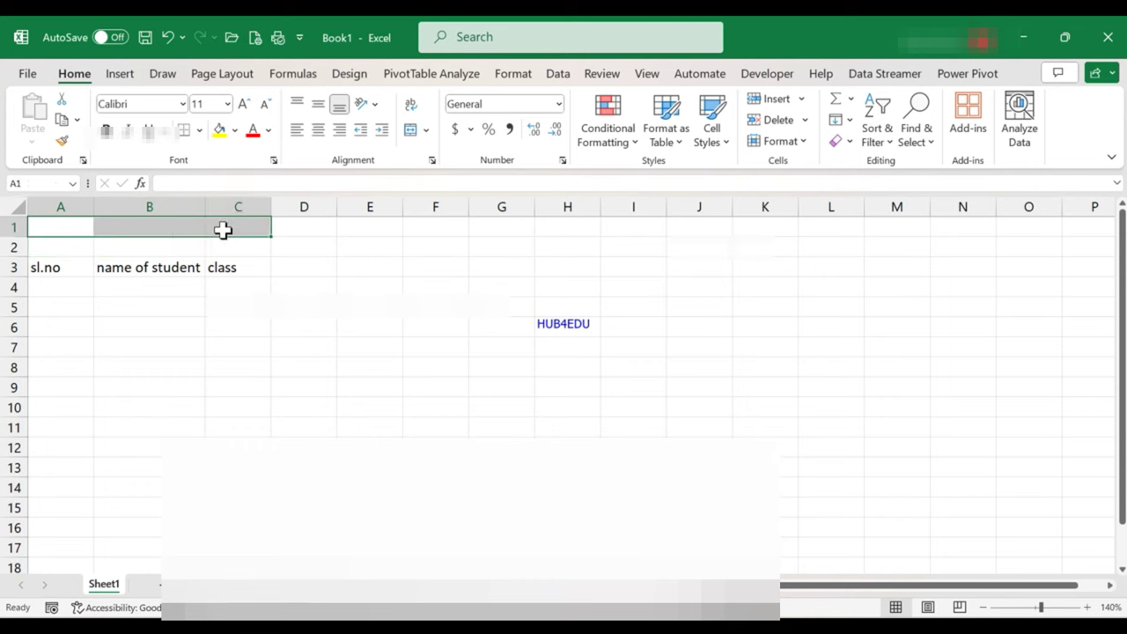
pyautogui.click(409, 129)
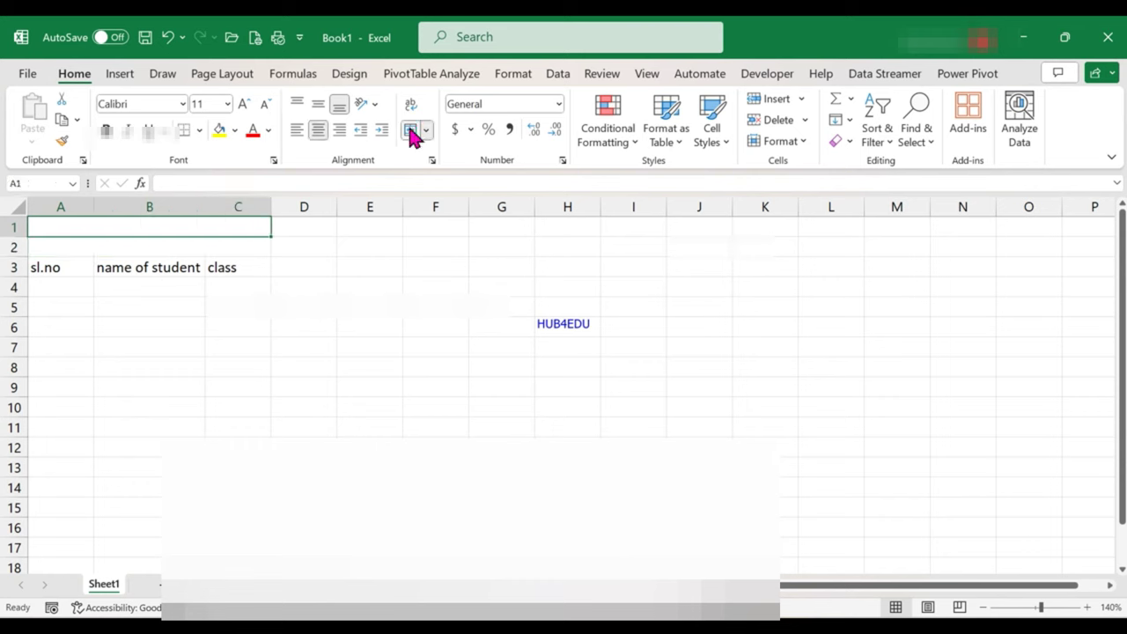
# Enter 'Name of school' as the title, then return to the BEE portal form
pyautogui.write('name')
pyautogui.press('BackSpace')
pyautogui.write('w')
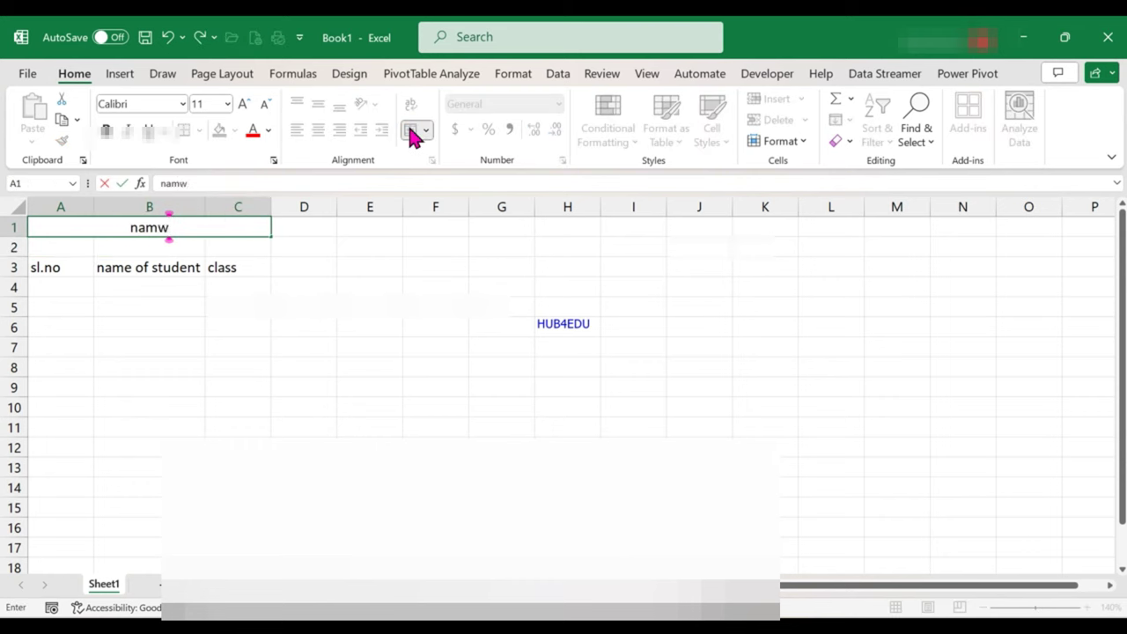
pyautogui.press('BackSpace')
pyautogui.write('e')
pyautogui.press('BackSpace')
pyautogui.press('BackSpace')
pyautogui.press('BackSpace')
pyautogui.press('BackSpace')
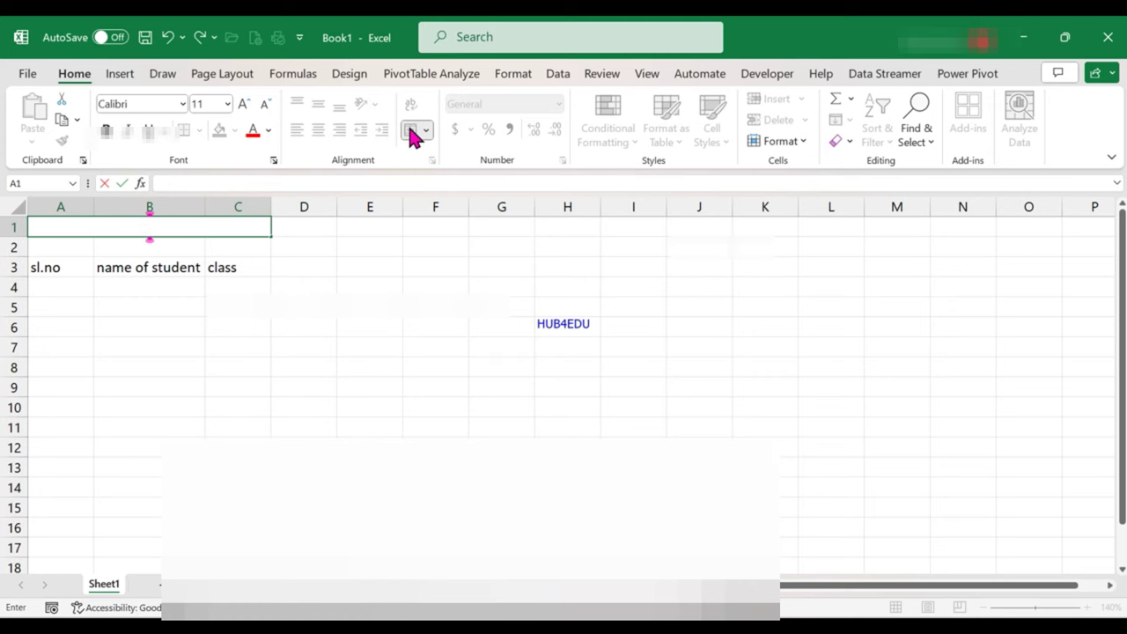
pyautogui.write('Name o')
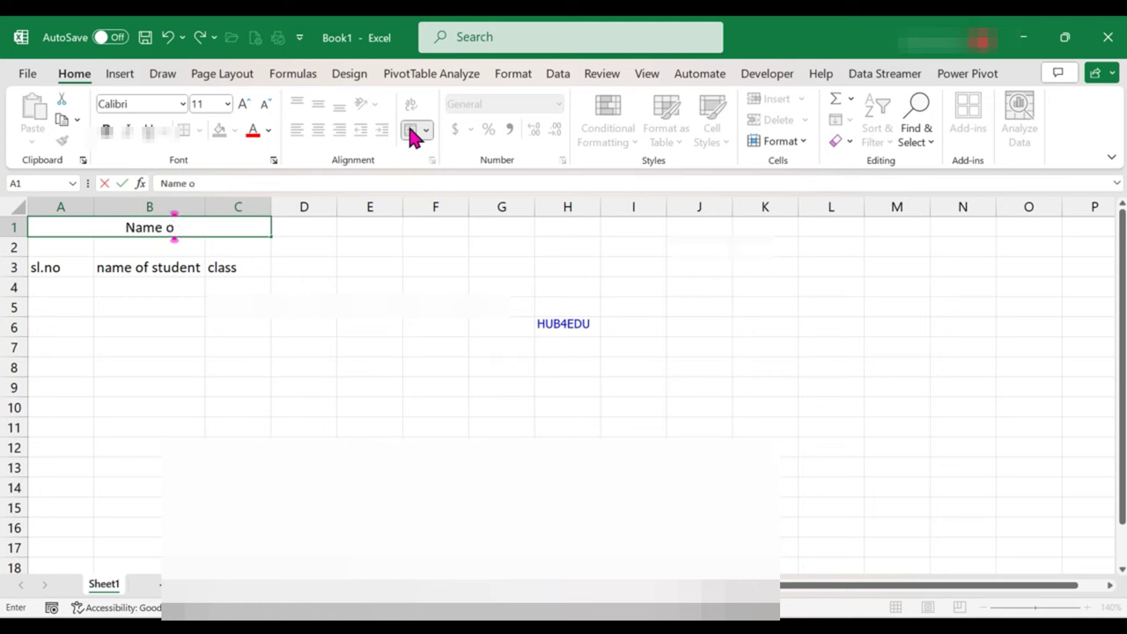
pyautogui.write('f sch')
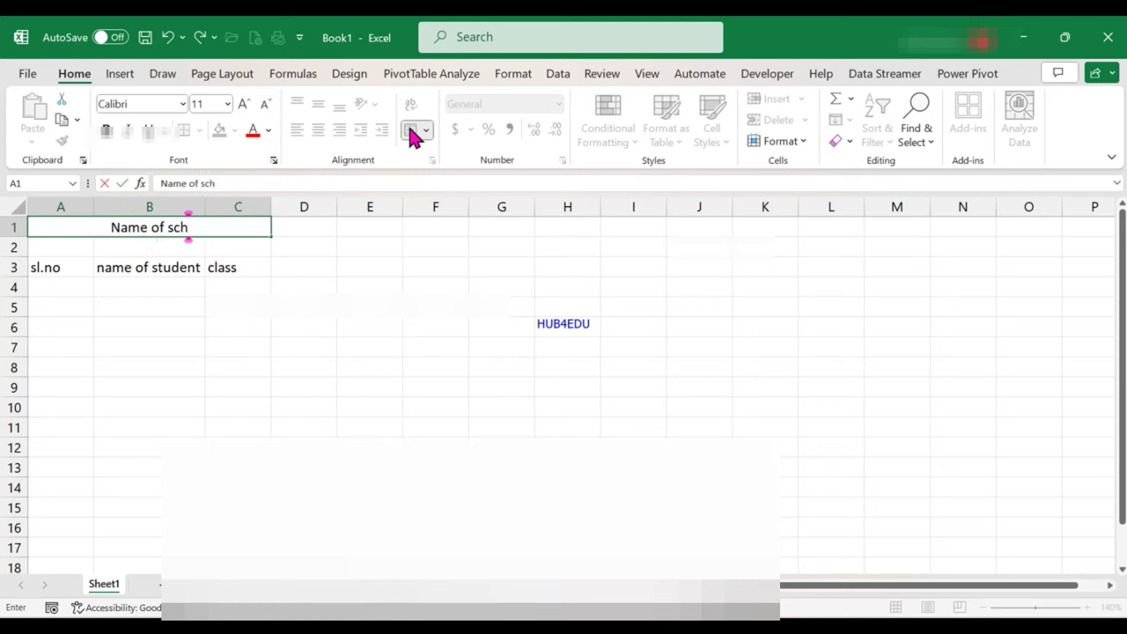
pyautogui.write('ool')
pyautogui.press('Return')
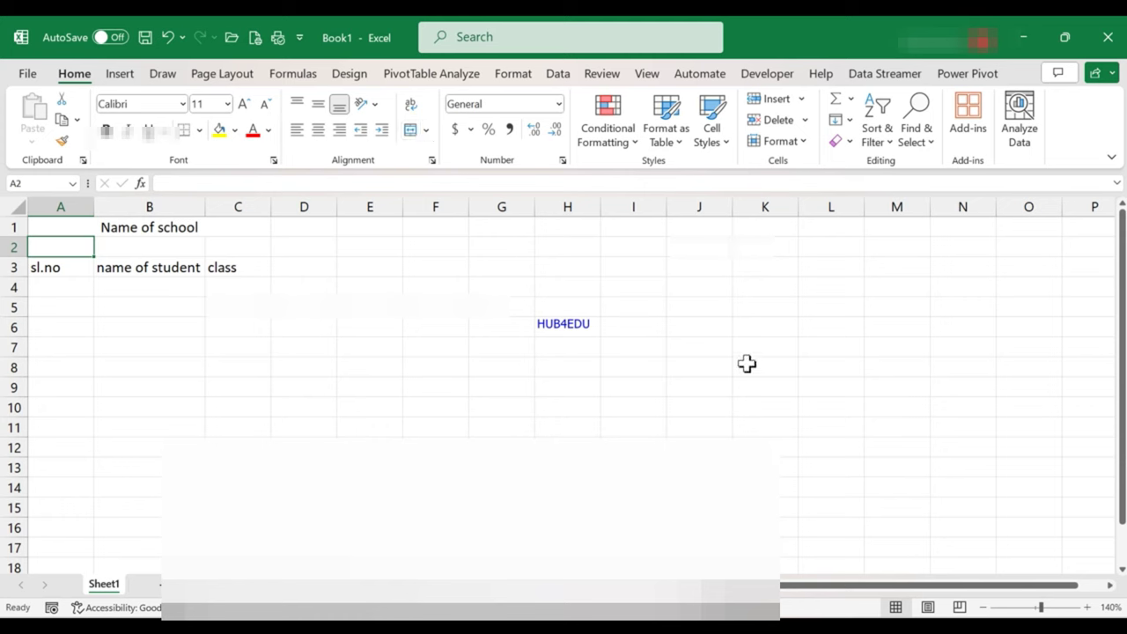
pyautogui.hotkey('alt', 'Tab')
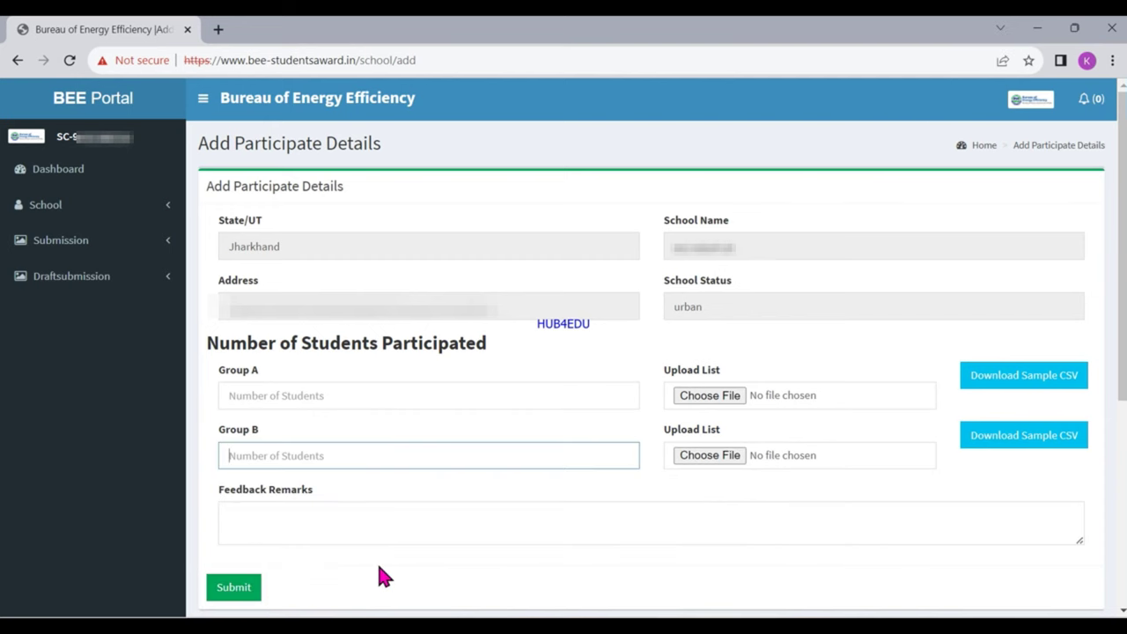
# Open the Submission Of Schools page from the sidebar's Submission > Certificate menu
pyautogui.click(134, 256)
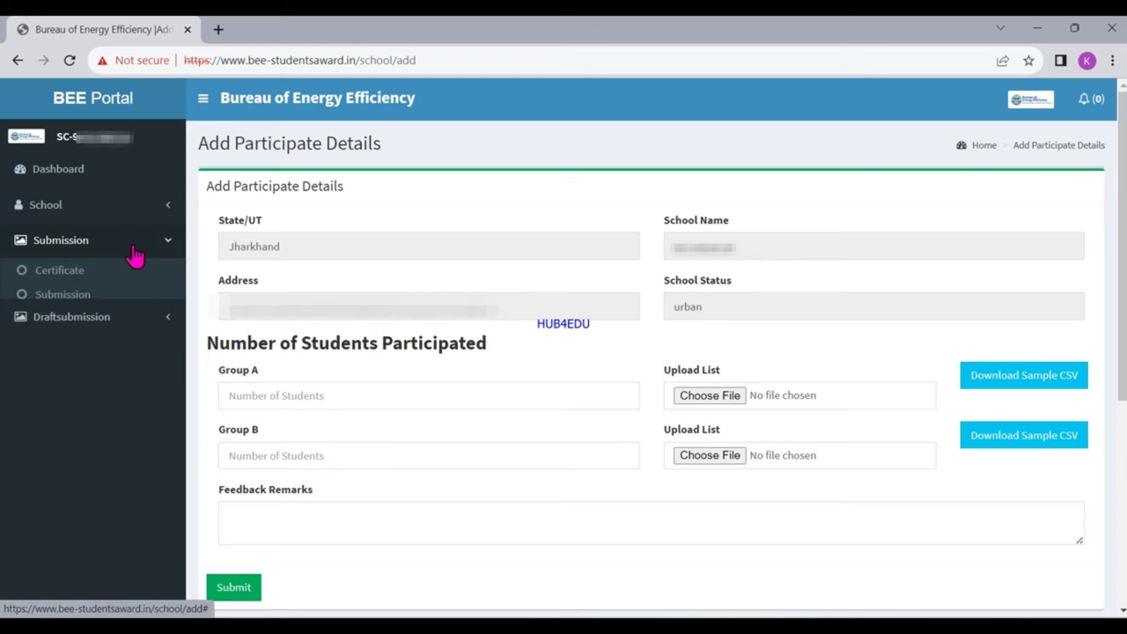
pyautogui.click(51, 275)
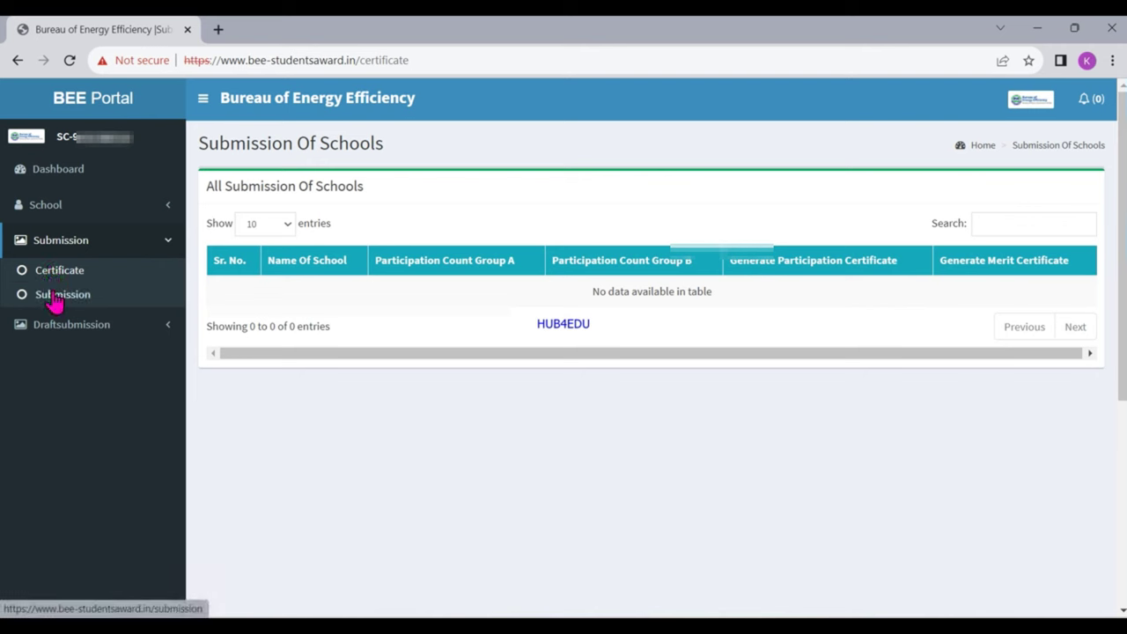
pyautogui.click(56, 299)
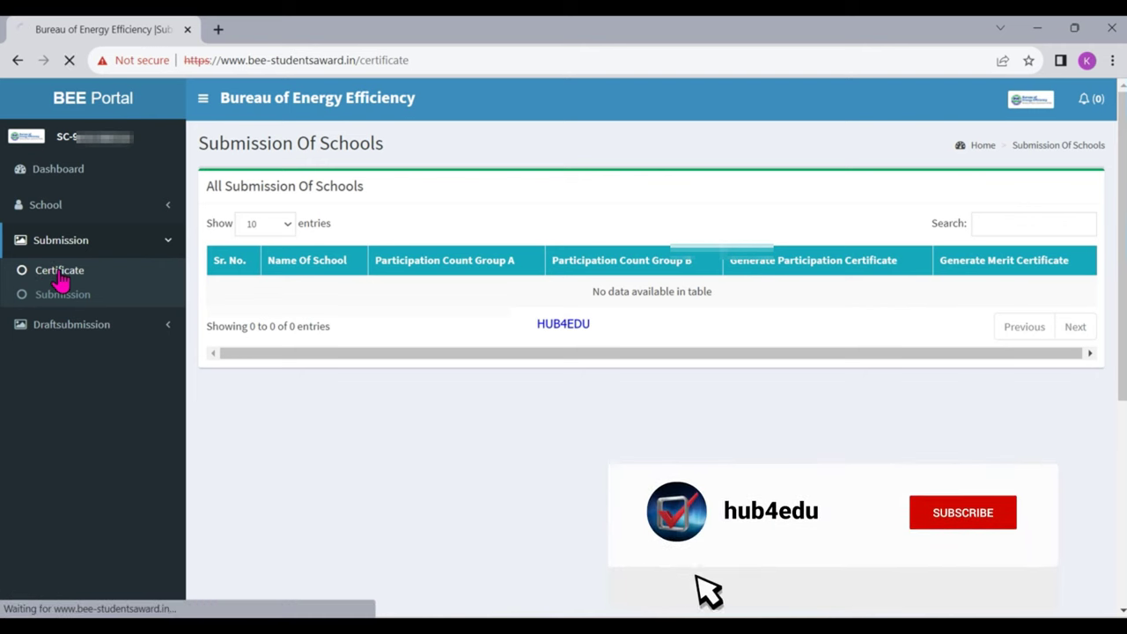